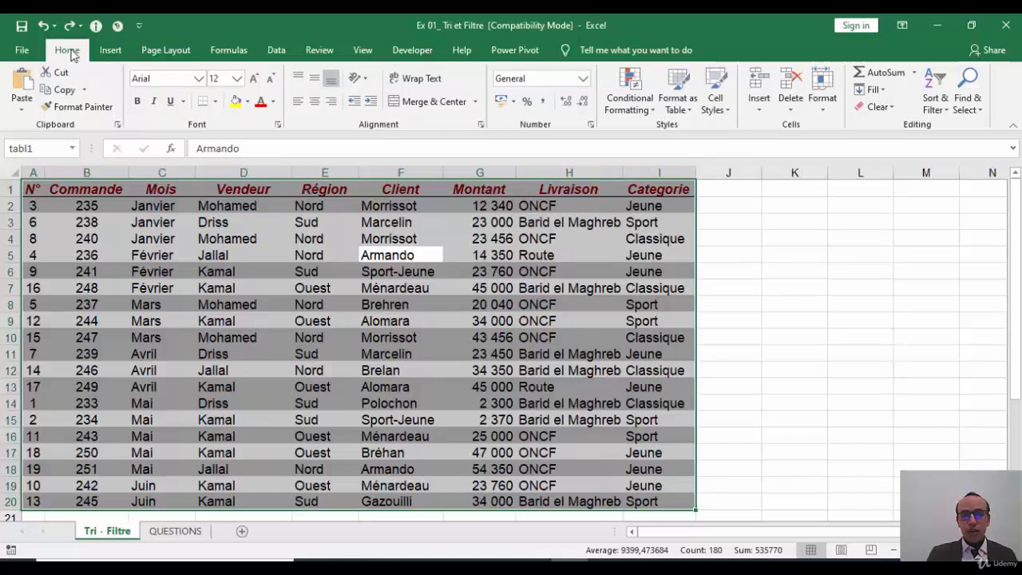
Step: Sort the selected table by the Région column on cell values, in A to Z order
left_click(936, 102)
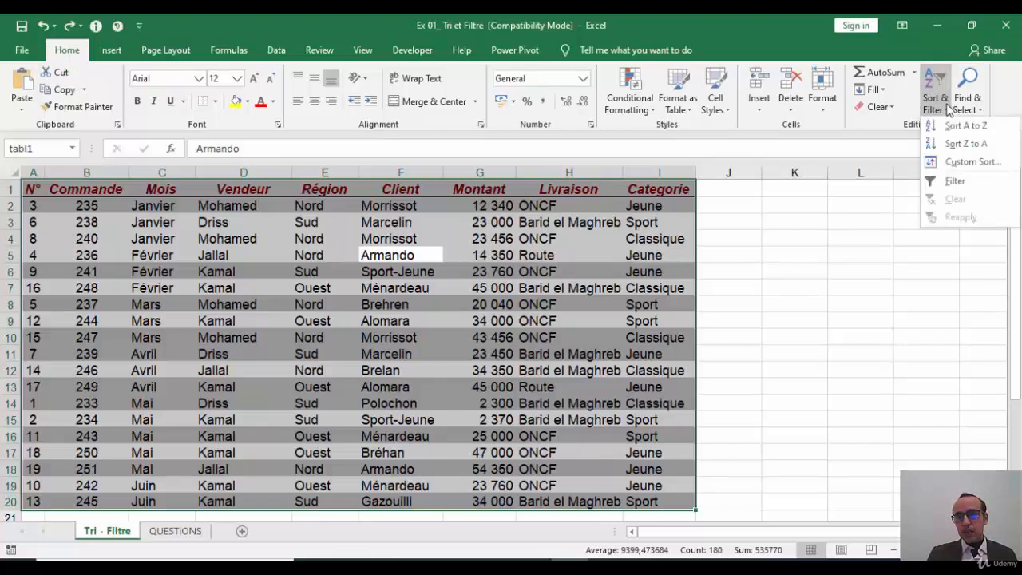
left_click(277, 52)
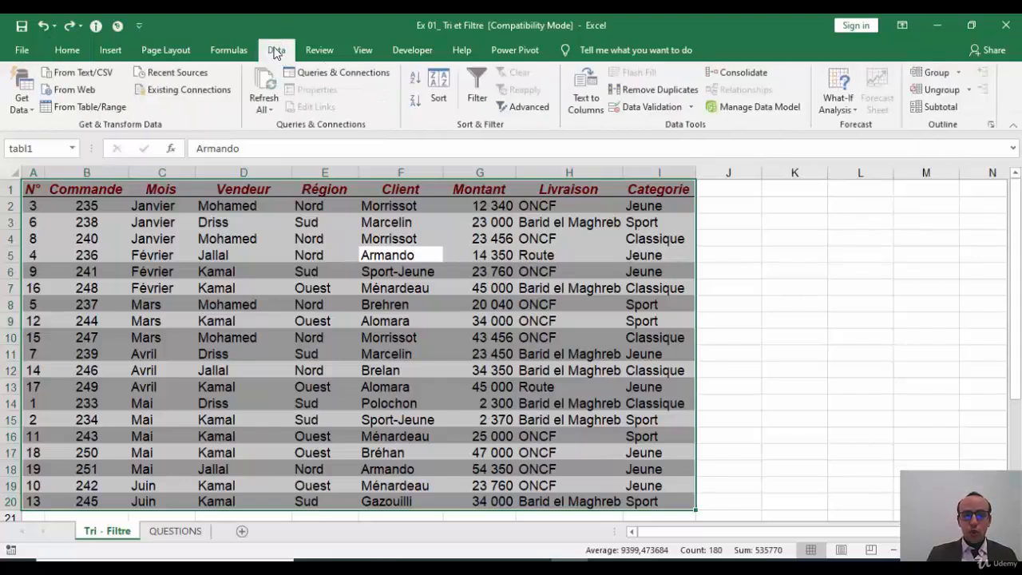
left_click(441, 92)
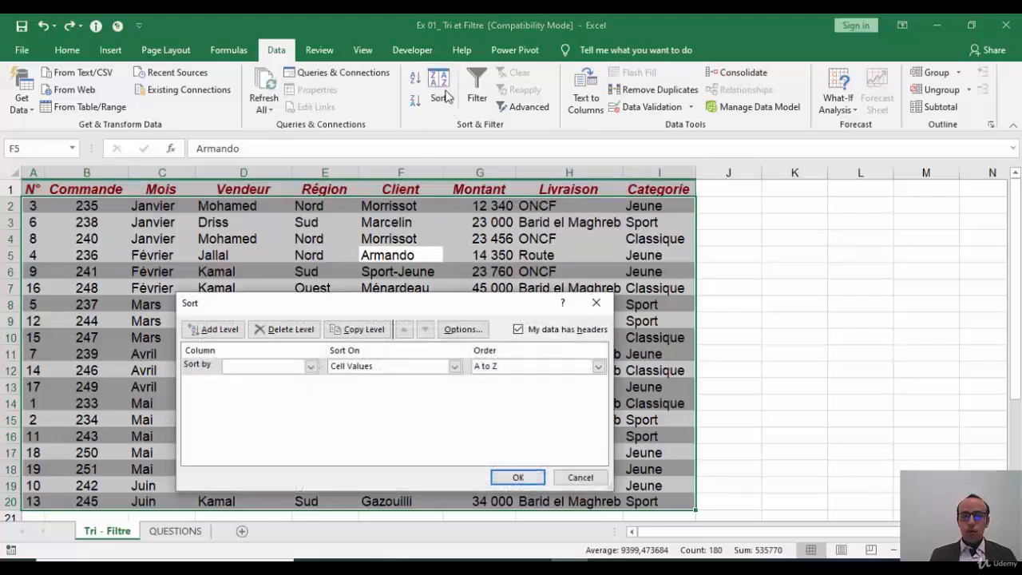
left_click(311, 367)
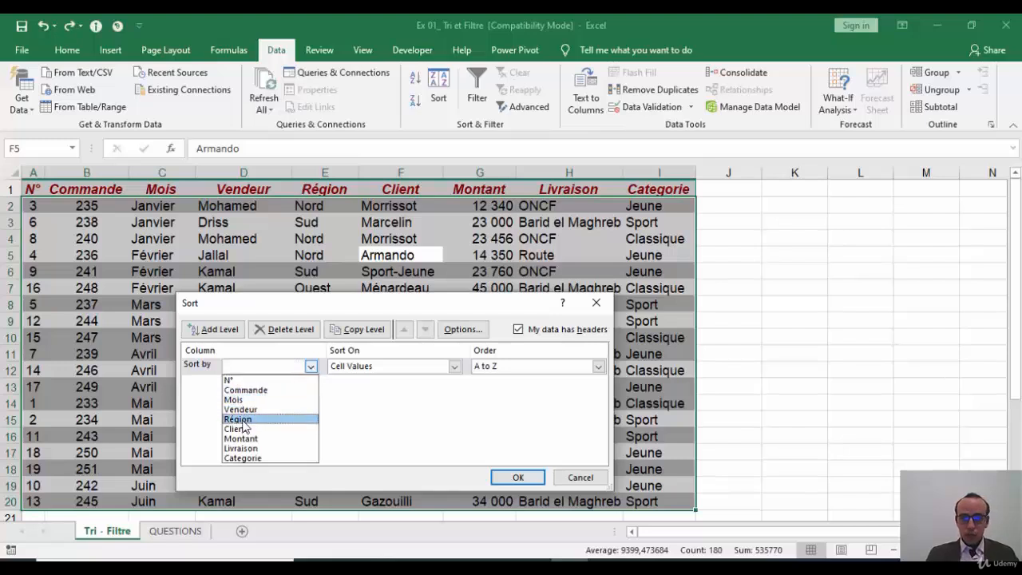
left_click(243, 422)
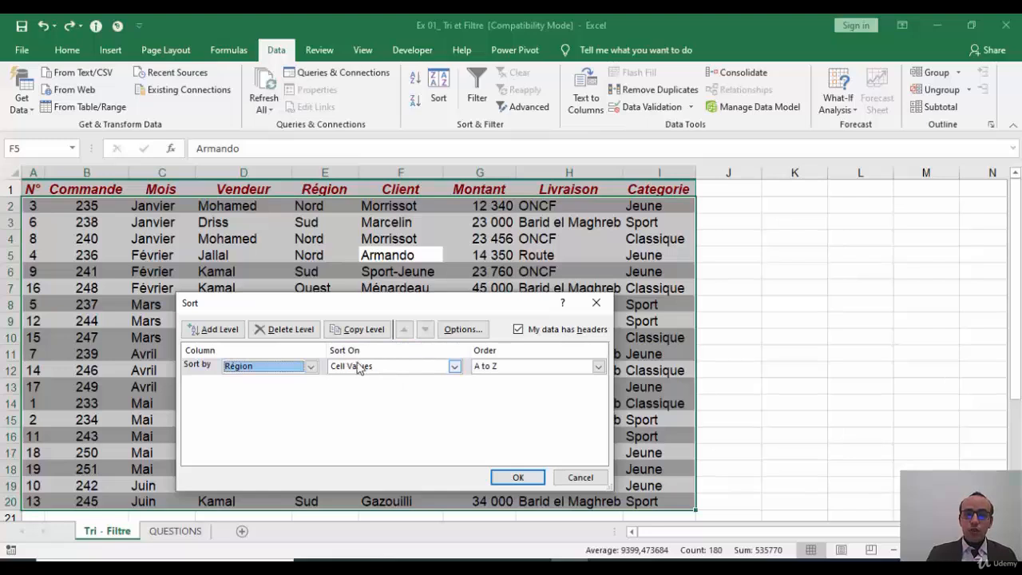
left_click(454, 366)
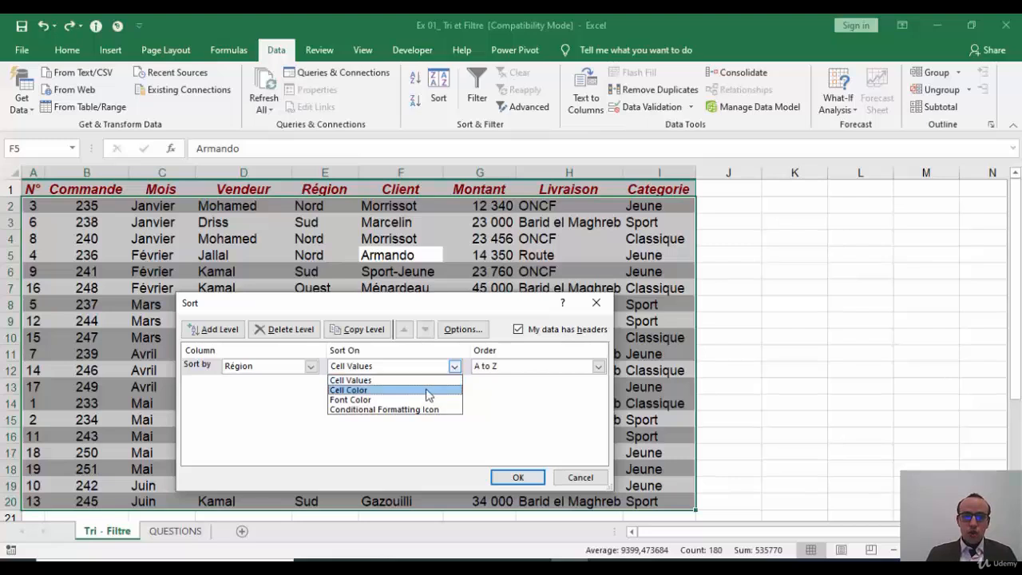
left_click(371, 381)
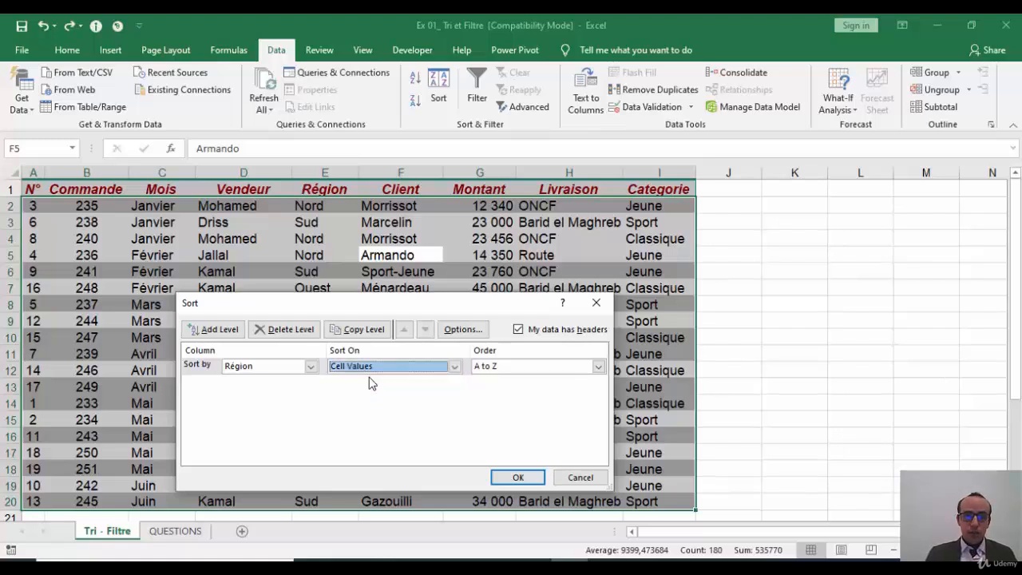
left_click(557, 366)
left_click(539, 374)
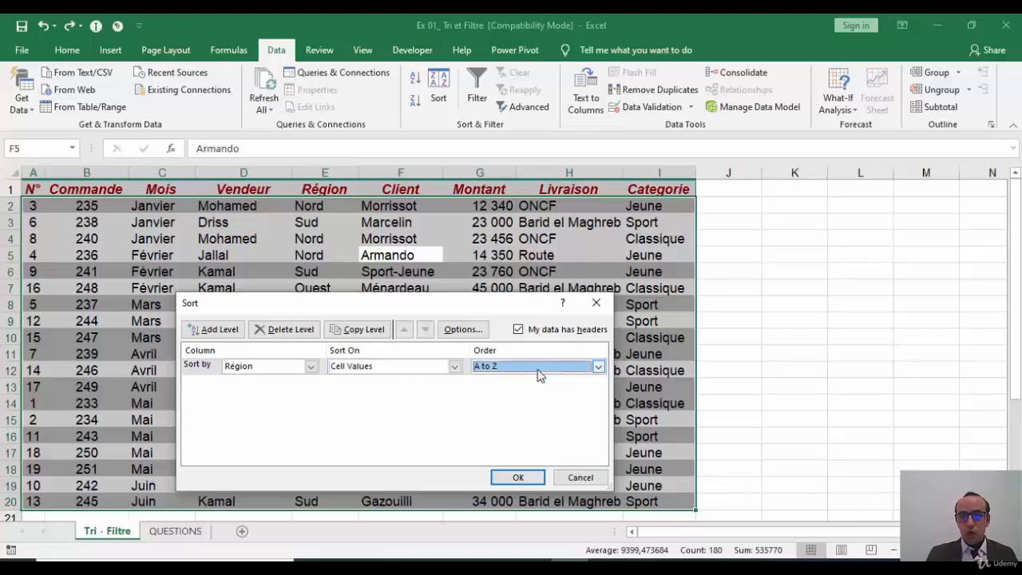
left_click(519, 477)
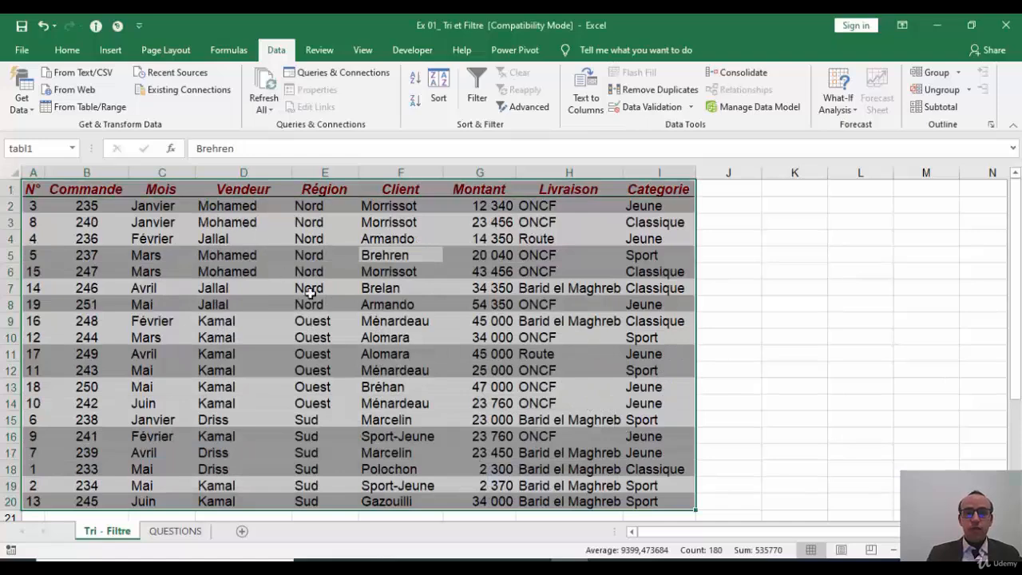
Step: Review the region groups in the sorted table and read tasks 01 and 02 on the QUESTIONS sheet
left_click(310, 293)
left_click_drag(7, 206, 4, 402)
left_click(130, 353)
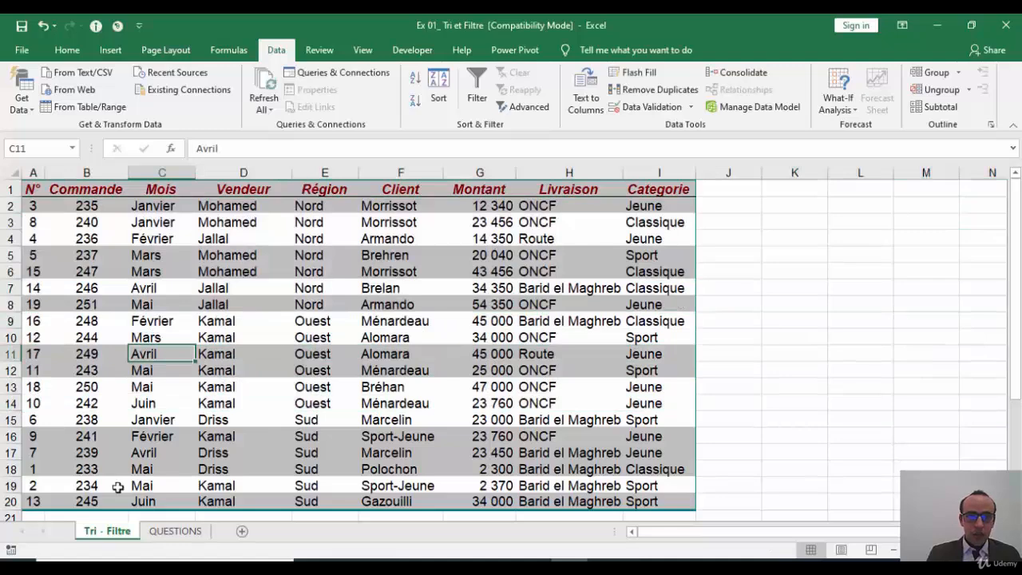
left_click(169, 532)
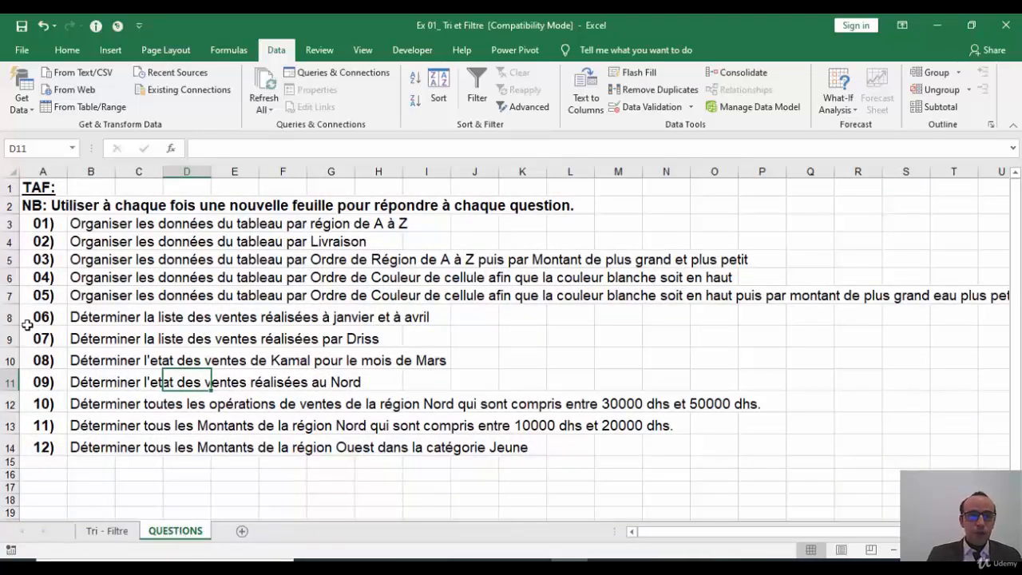
left_click(9, 223)
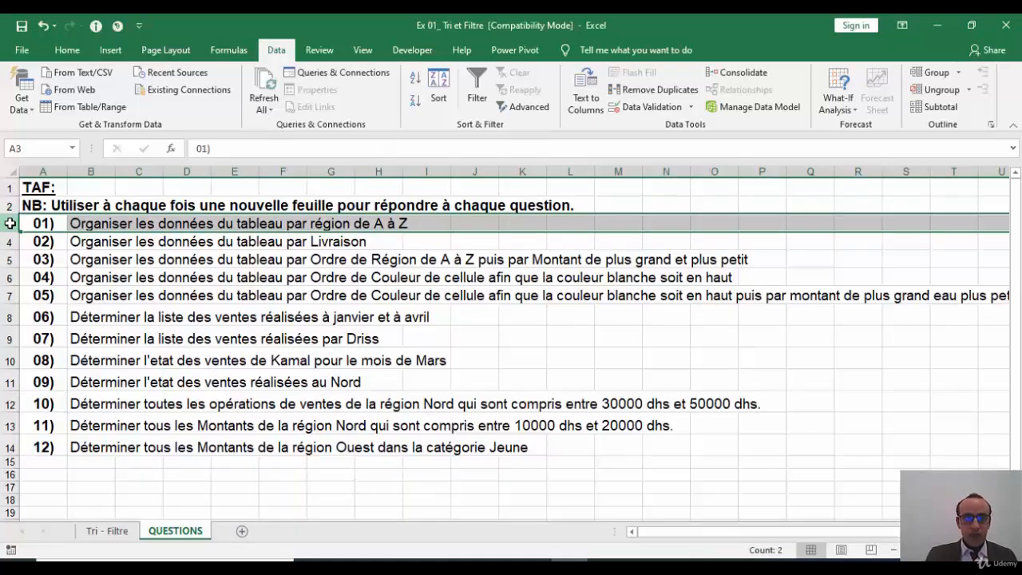
left_click(8, 243)
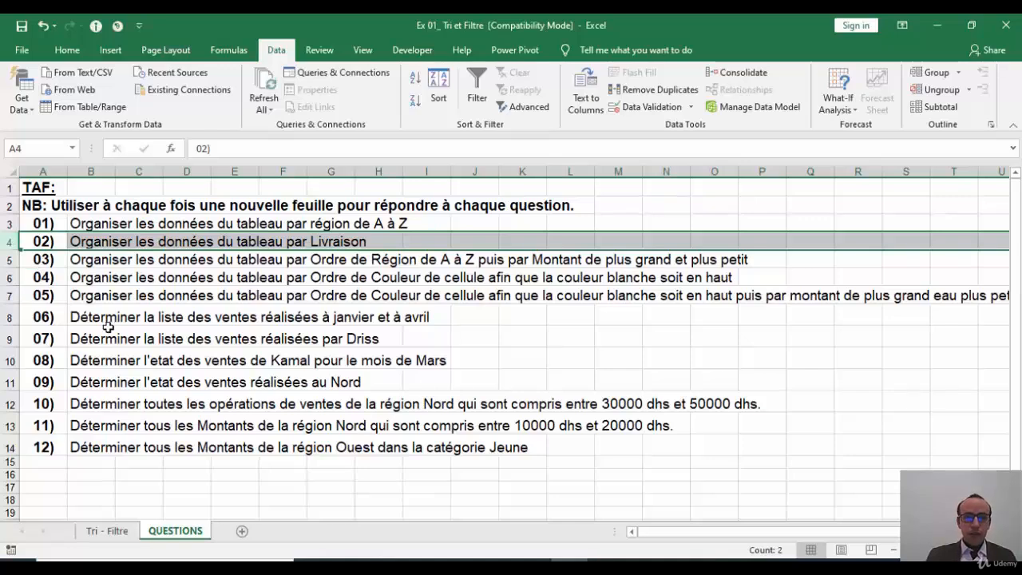
Step: Sort the whole table on the Tri - Filtre sheet by the Livraison column in A to Z order
left_click(116, 533)
left_click(257, 390)
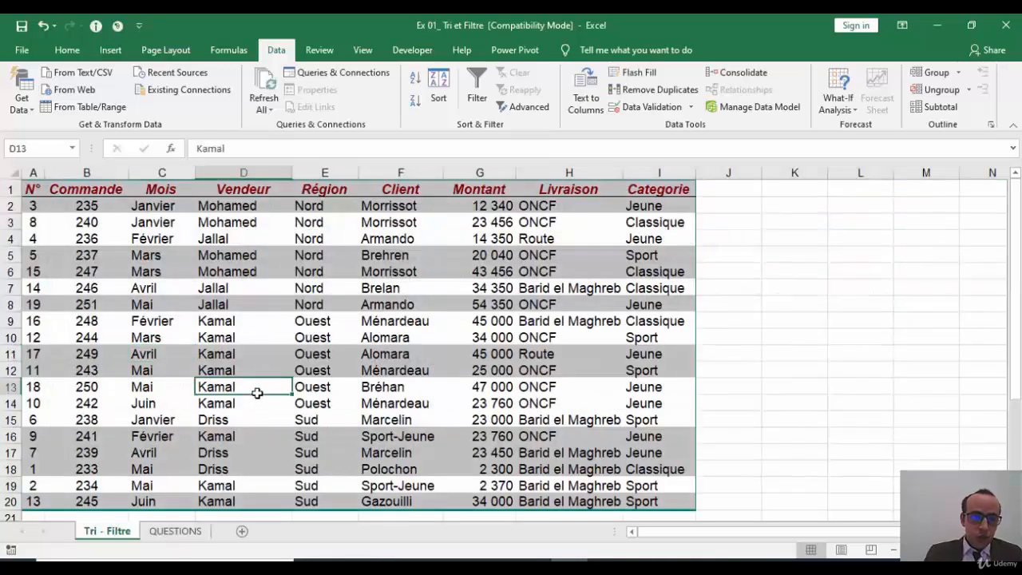
key("ctrl+a")
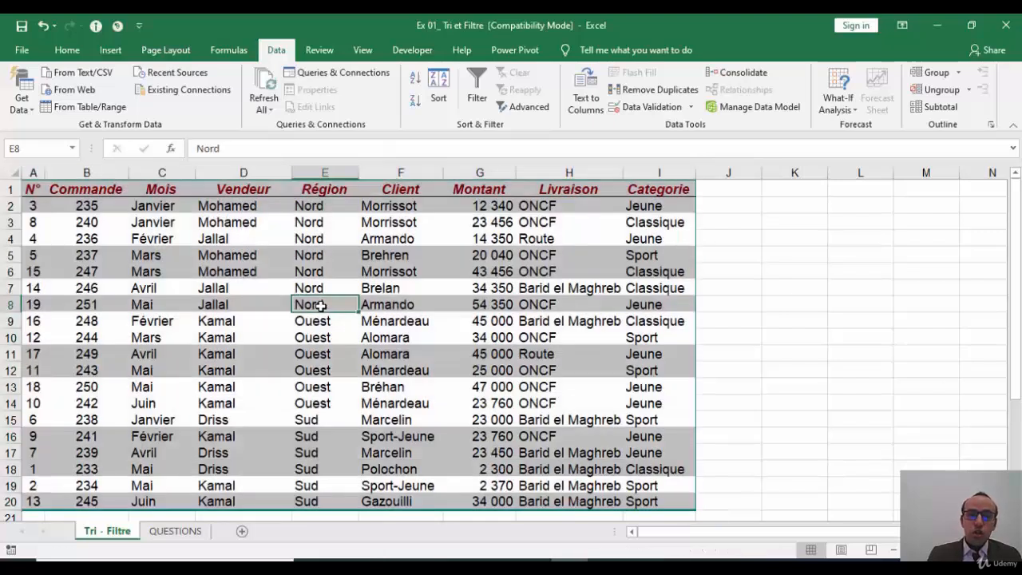
left_click(320, 306)
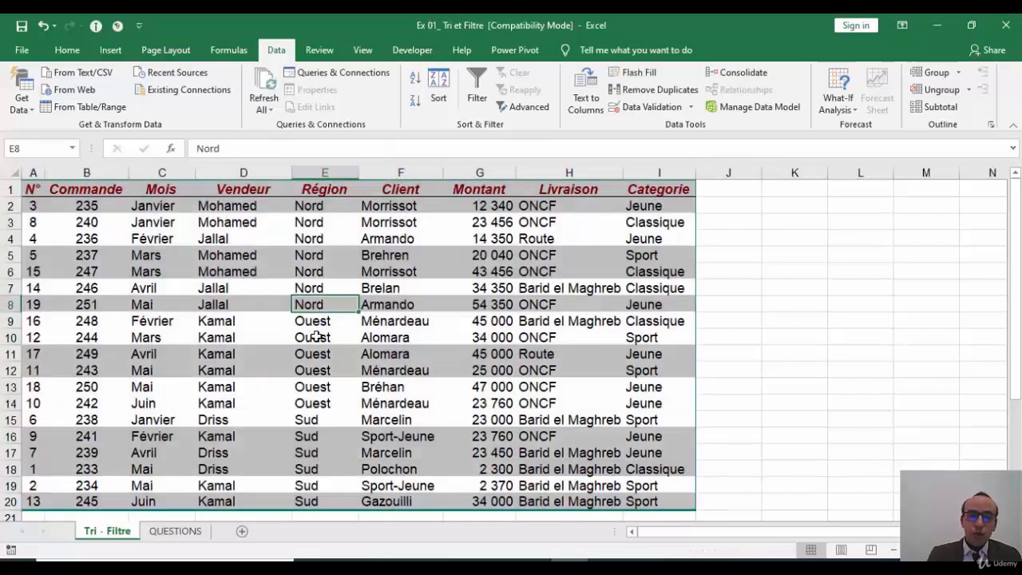
left_click(319, 337)
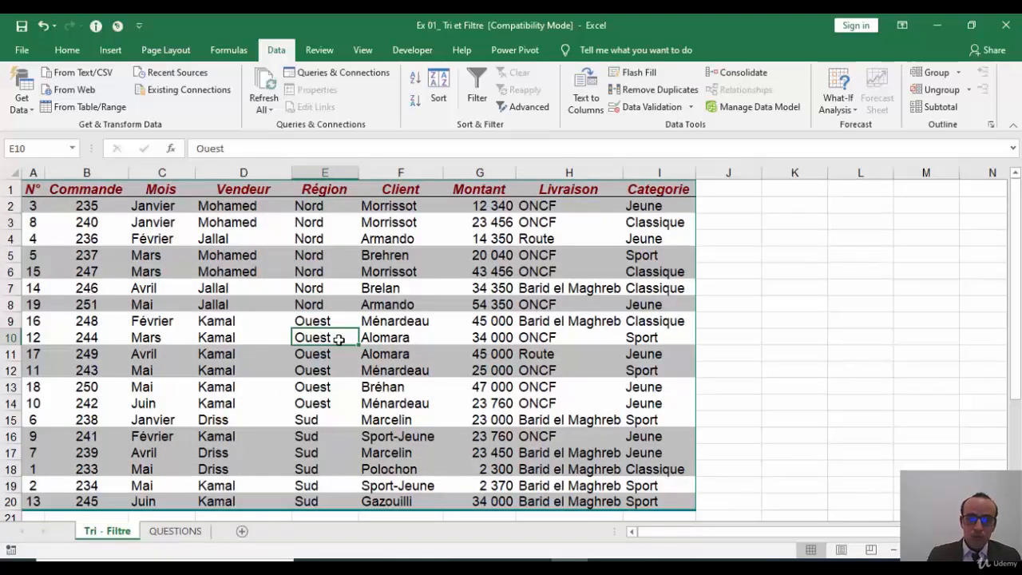
left_click(308, 309)
key("ctrl+a")
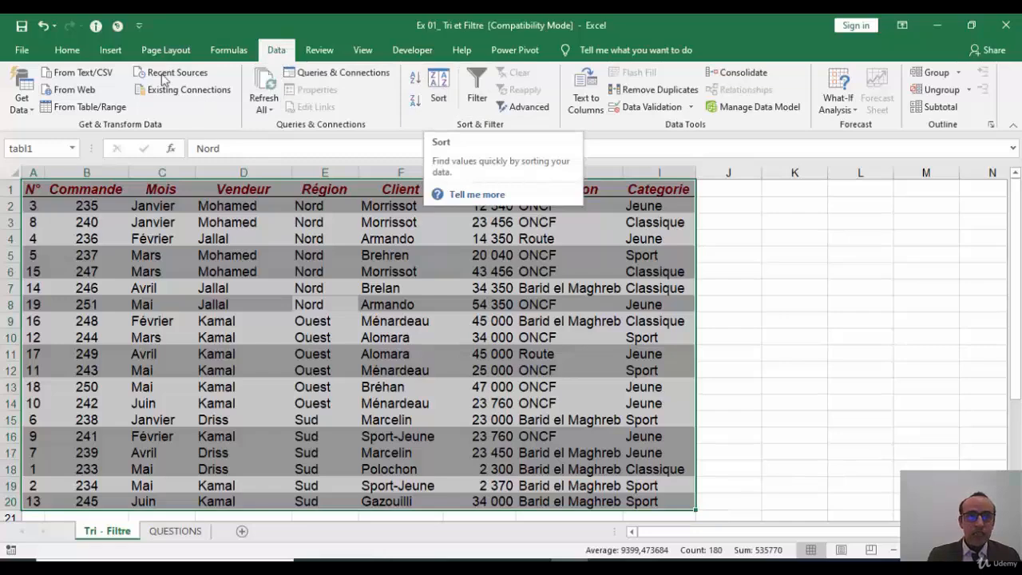
left_click(64, 50)
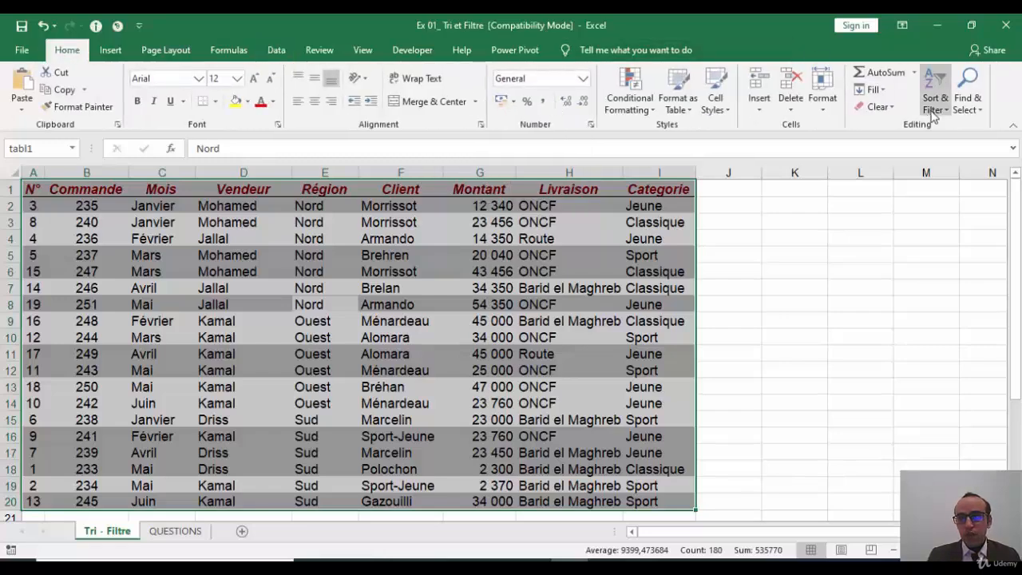
left_click(930, 109)
left_click(962, 162)
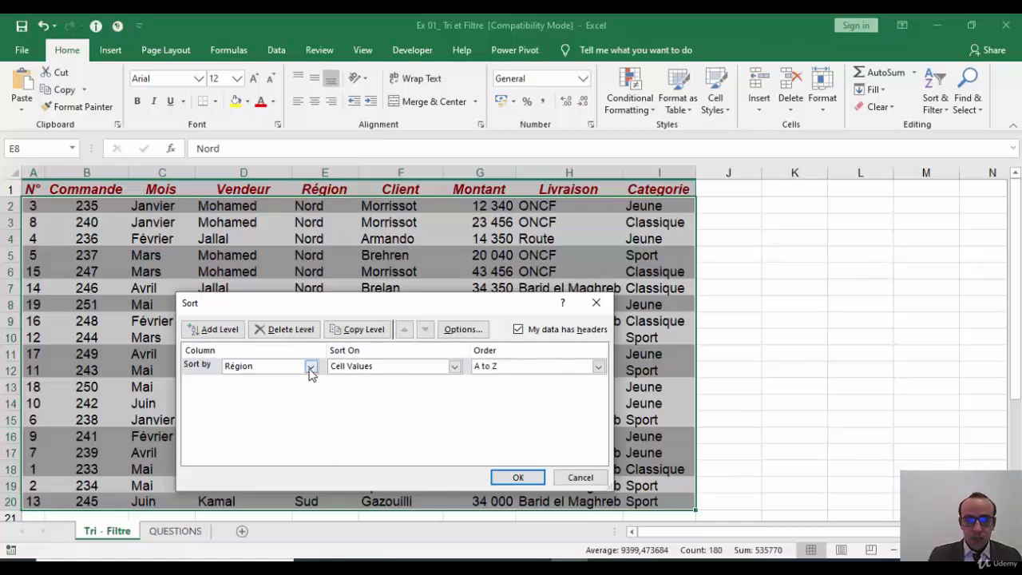
left_click(310, 367)
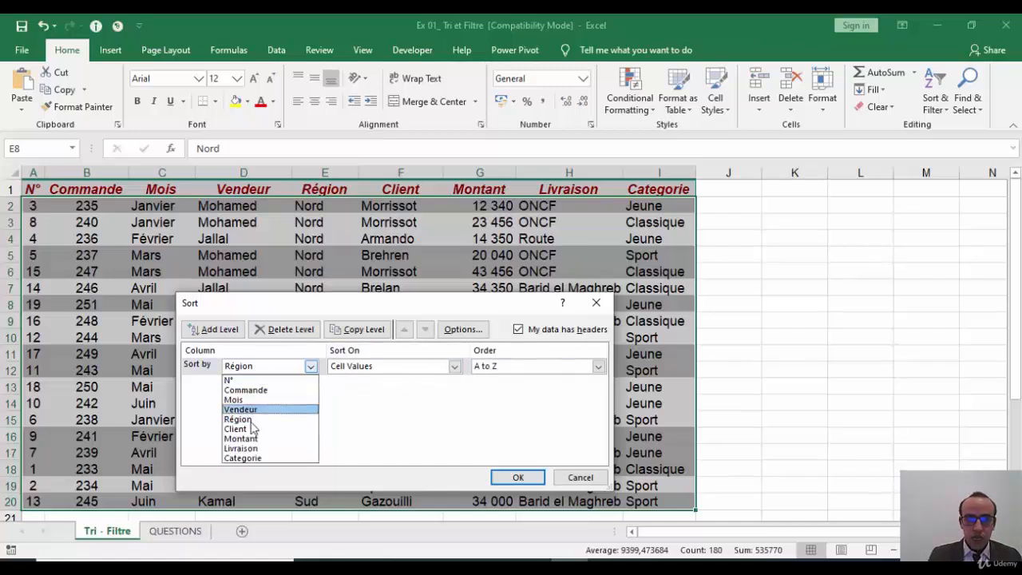
left_click(251, 449)
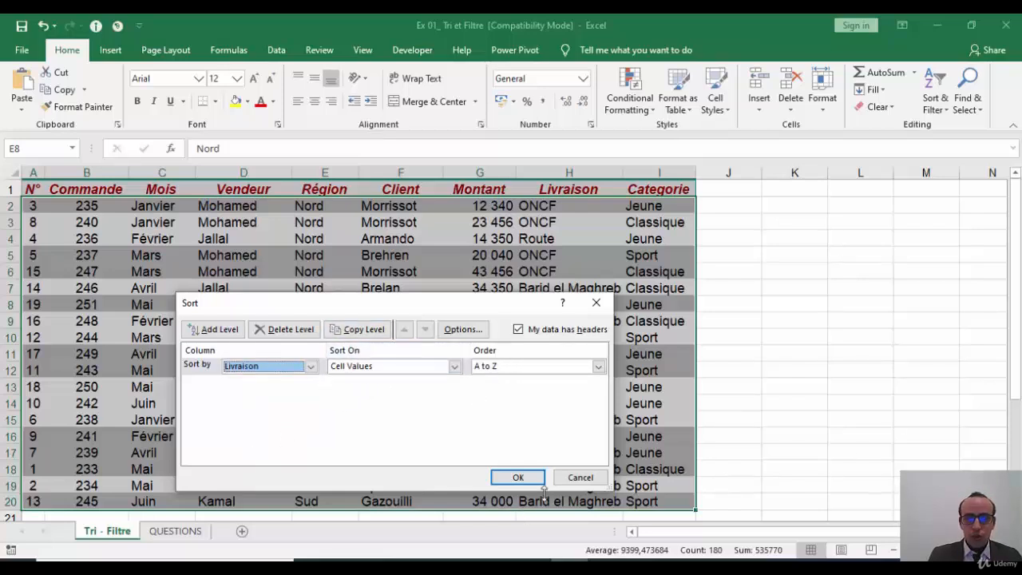
left_click(518, 477)
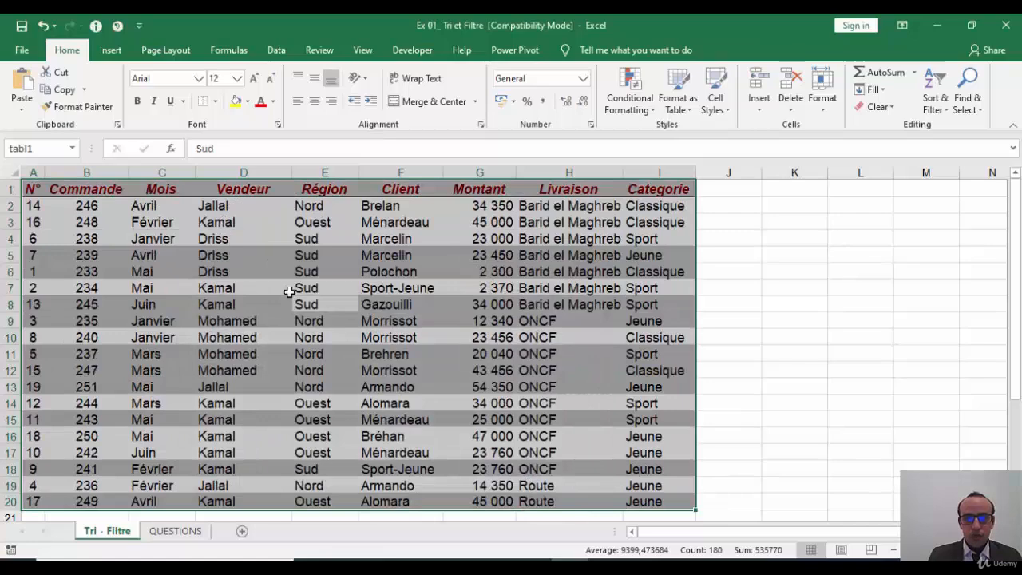
Step: Review the table rows grouped by Livraison and read task 03 on the QUESTIONS sheet
left_click(12, 206)
left_click_drag(15, 209, 8, 501)
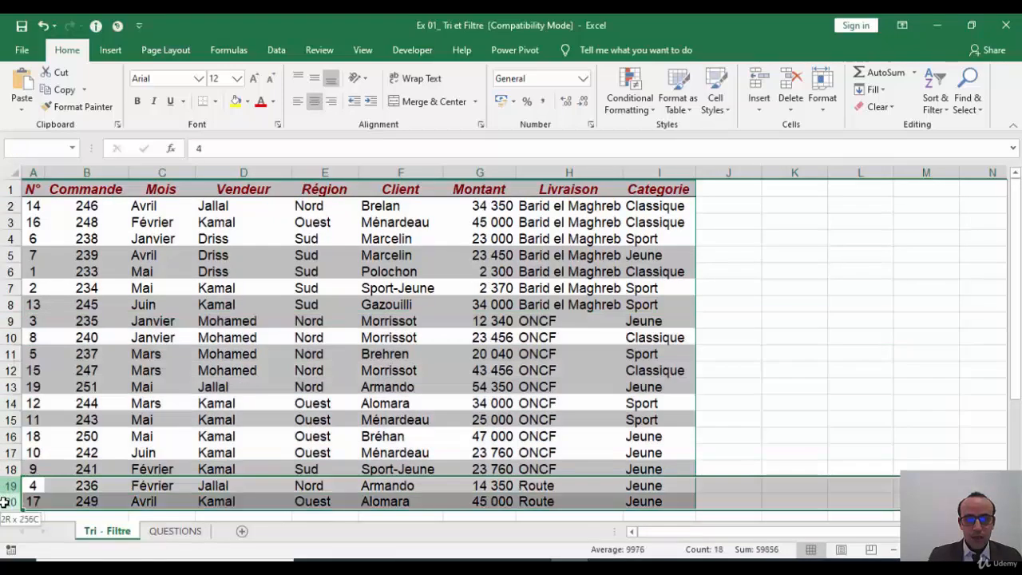
left_click(233, 384)
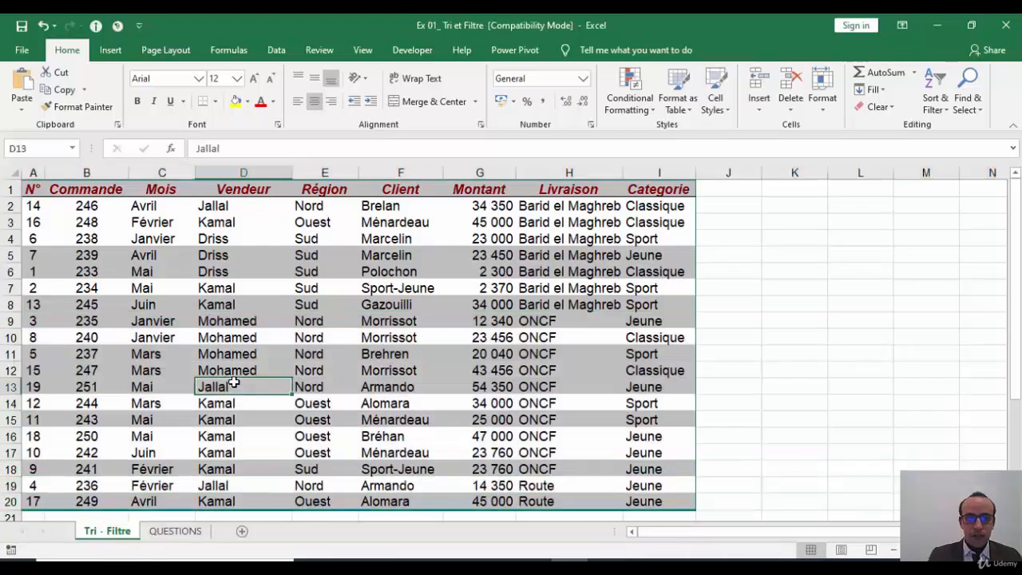
left_click(169, 534)
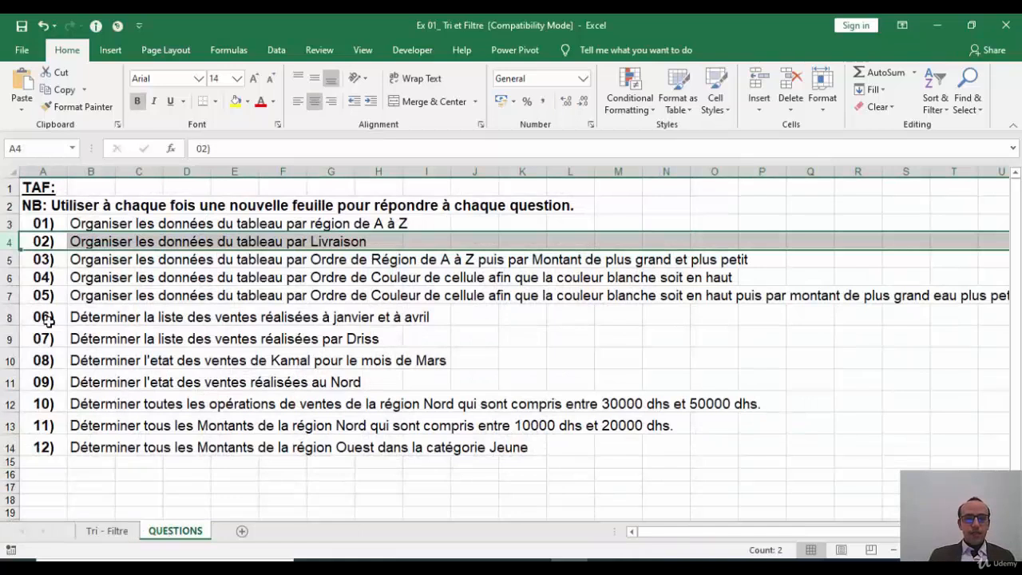
left_click(8, 260)
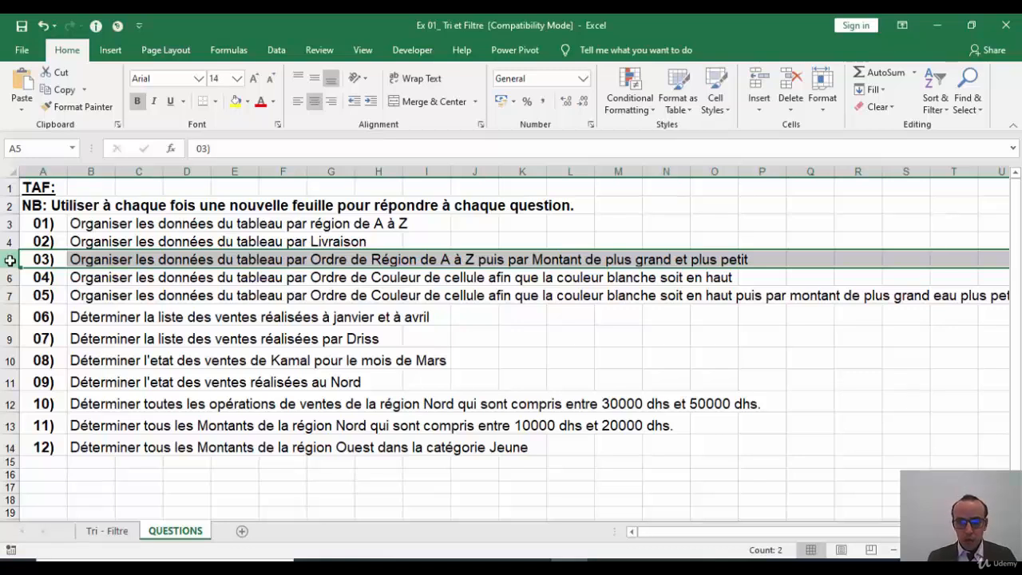
Step: Start a custom sort of the whole table on the Tri - Filtre sheet, with Région as the first sort column
left_click(111, 532)
left_click(258, 351)
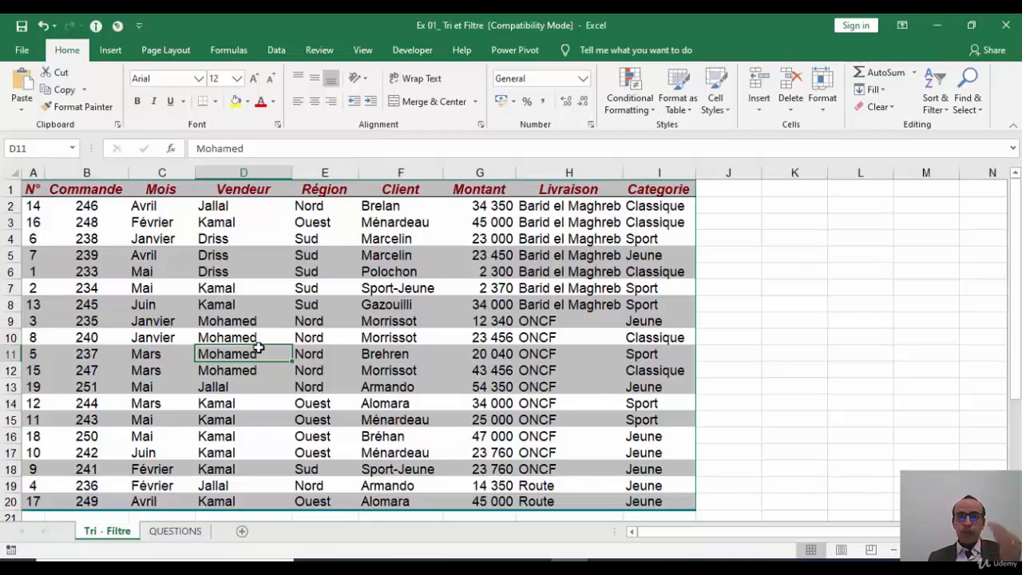
key("ctrl+a")
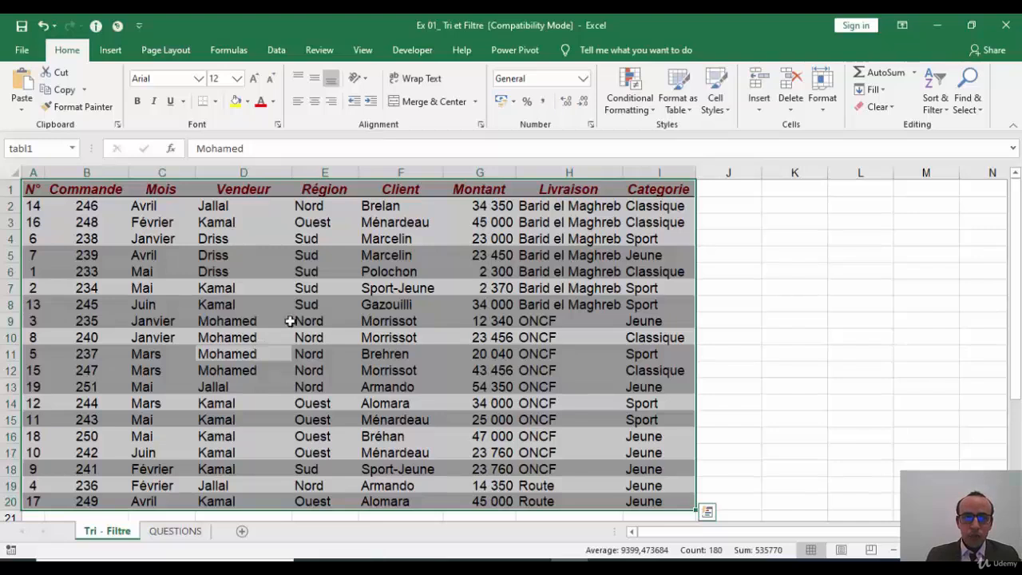
left_click(936, 98)
left_click(959, 164)
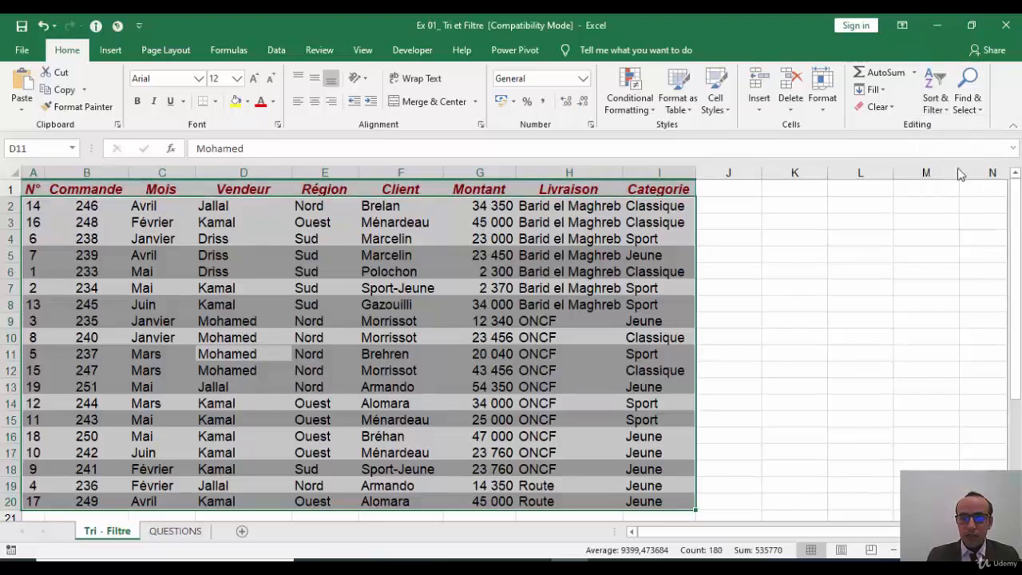
left_click(311, 367)
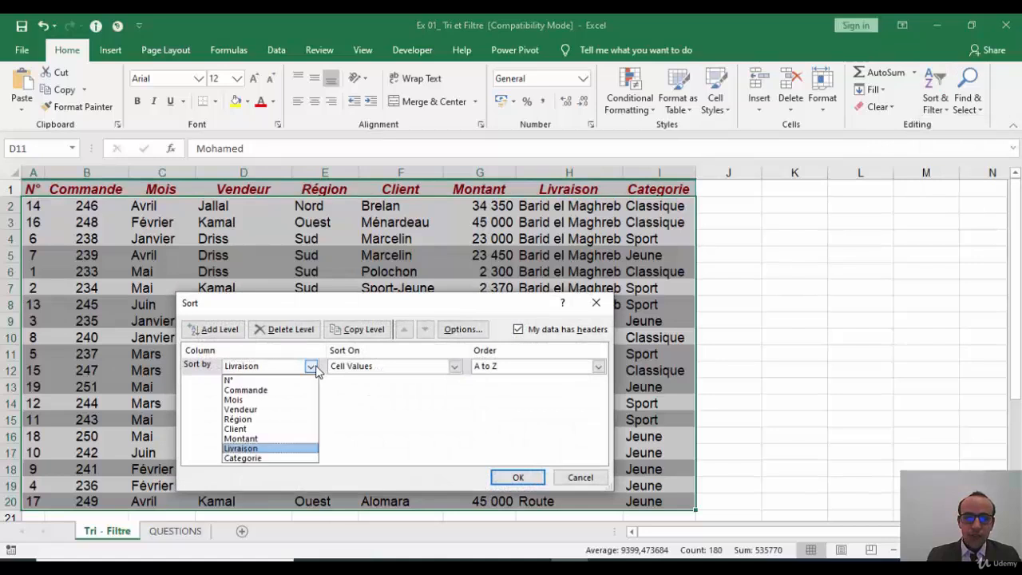
left_click(259, 421)
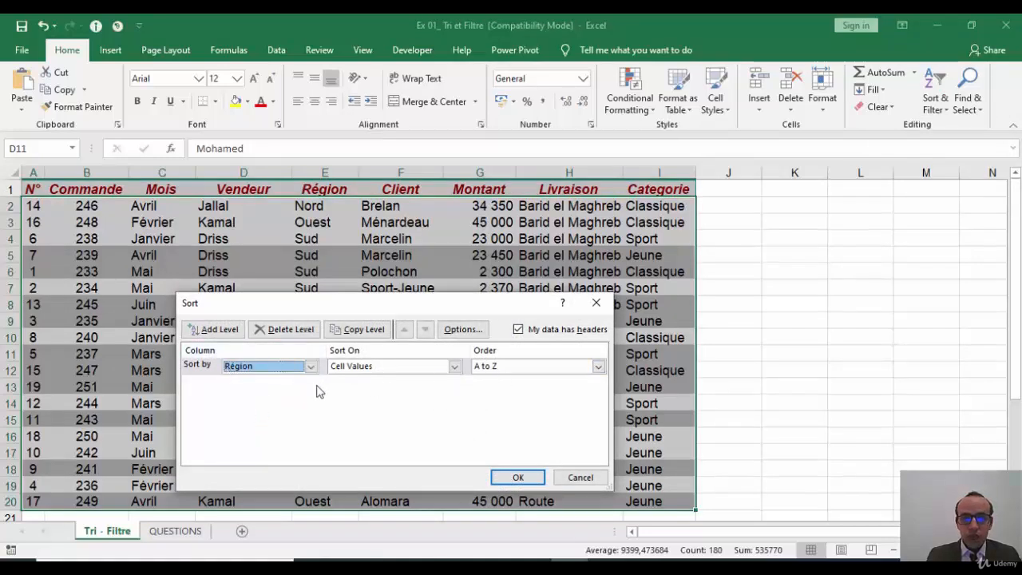
Step: Add Montant as the second sort level, ordered Largest to Smallest, and apply the two-level sort to the table
left_click(221, 330)
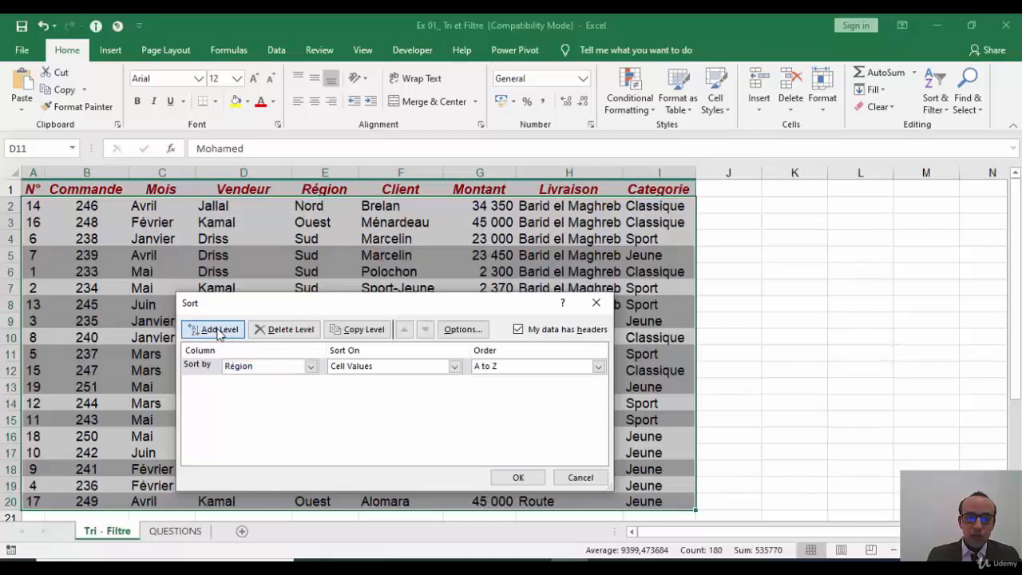
left_click(310, 384)
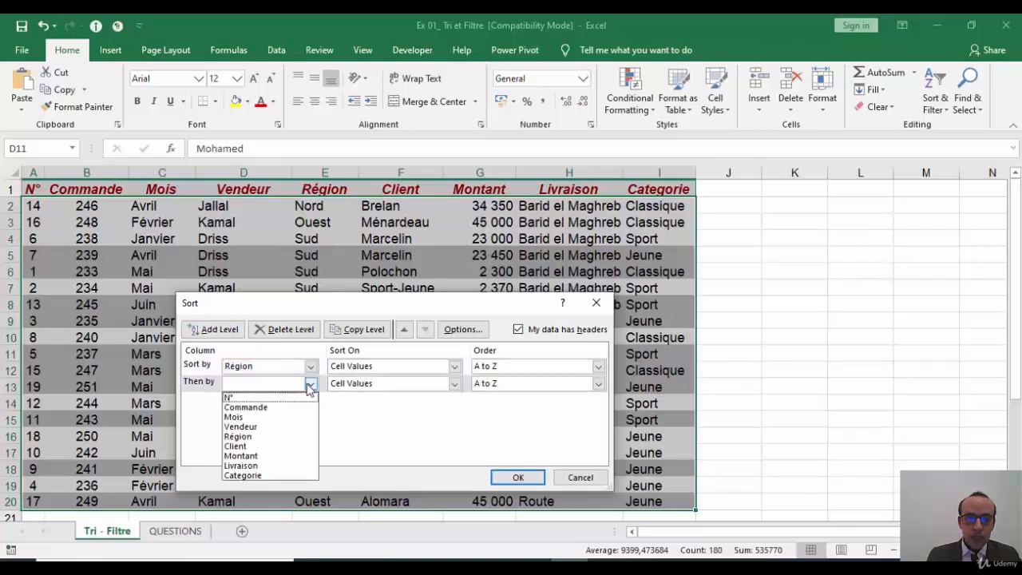
left_click(250, 456)
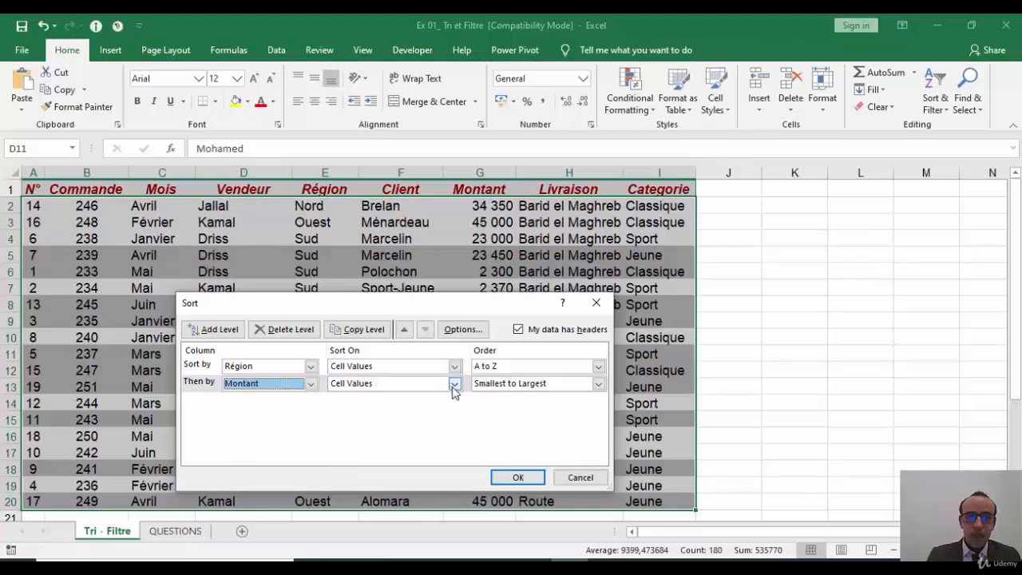
left_click(559, 383)
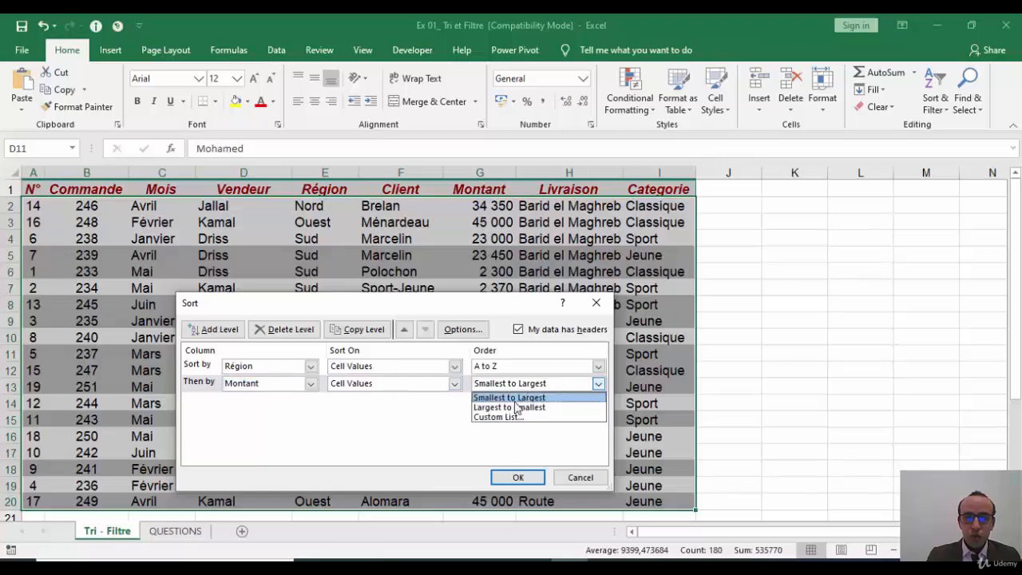
left_click(533, 406)
left_click(516, 477)
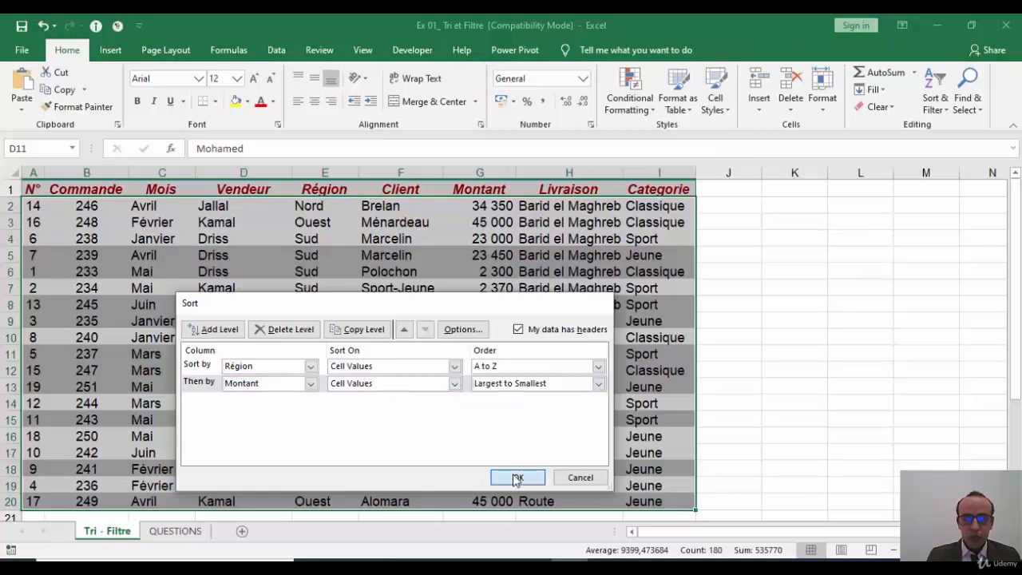
left_click(526, 349)
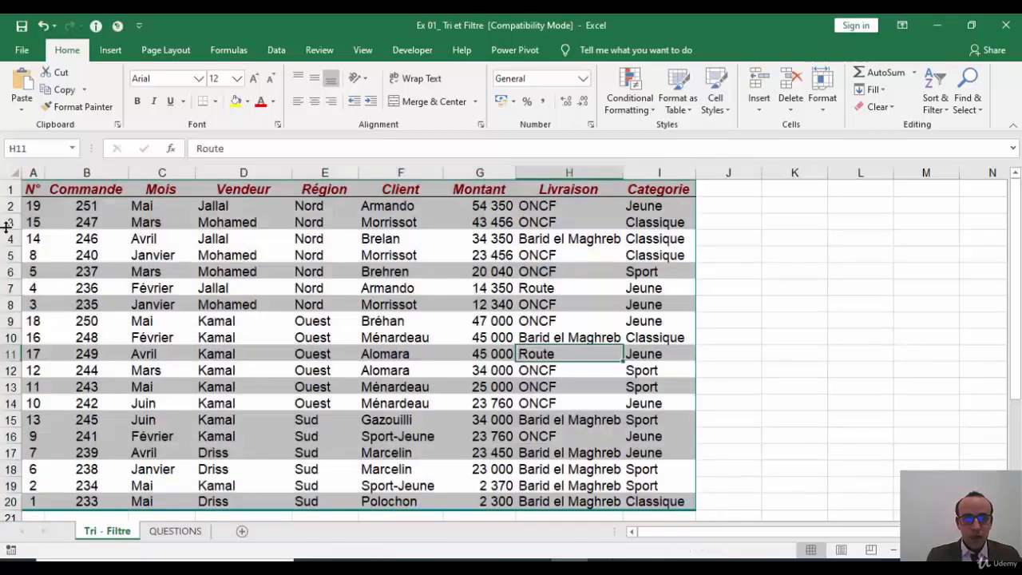
Step: Review the Nord rows and their Montant order in the sorted table, and read task 04 on the QUESTIONS sheet
left_click_drag(8, 206, 7, 304)
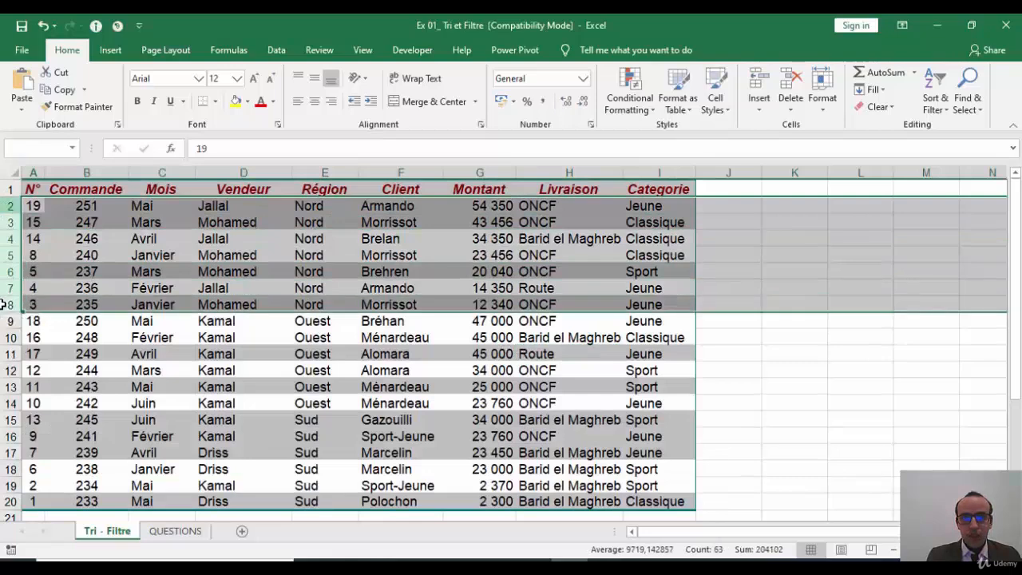
left_click_drag(484, 211, 483, 305)
left_click(249, 374)
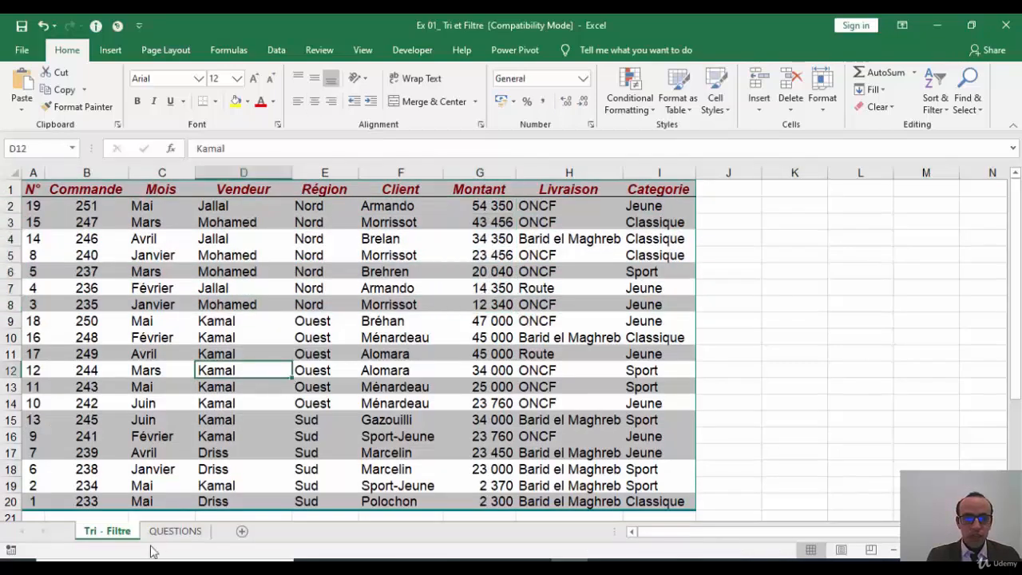
left_click(177, 531)
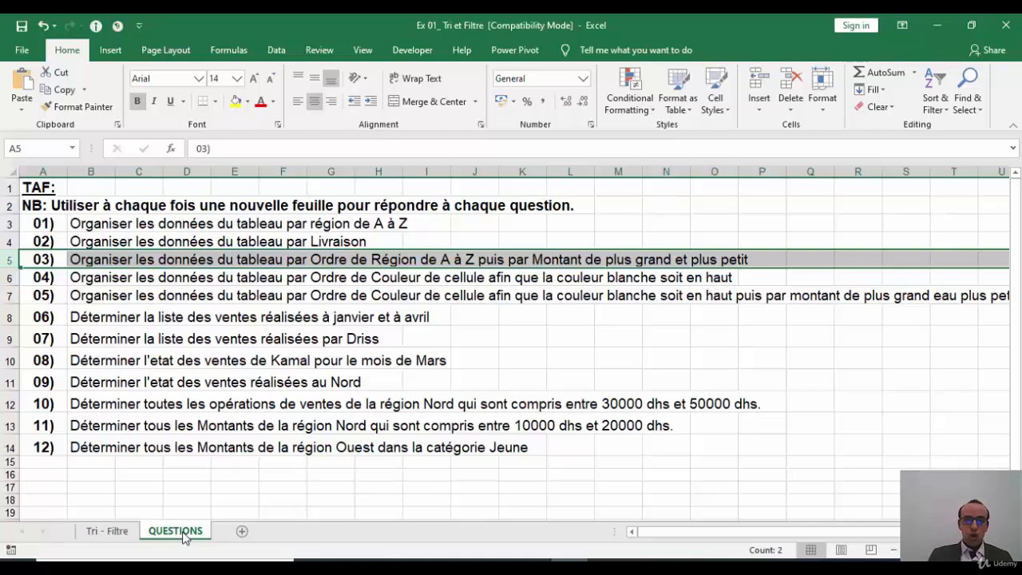
Step: Start a custom sort of the whole table on the Tri - Filtre sheet and delete its Région level
left_click(104, 533)
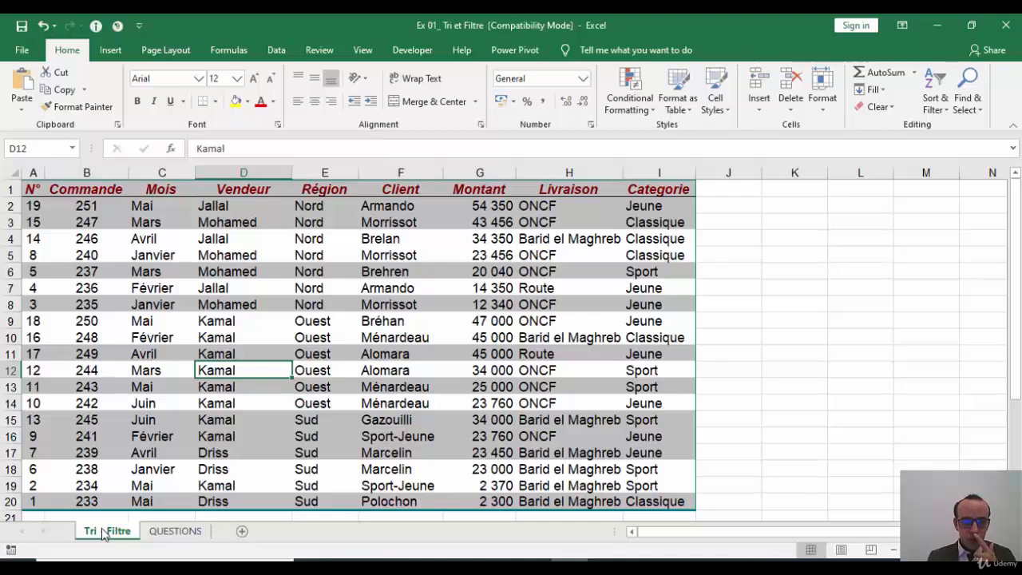
key("ctrl+a")
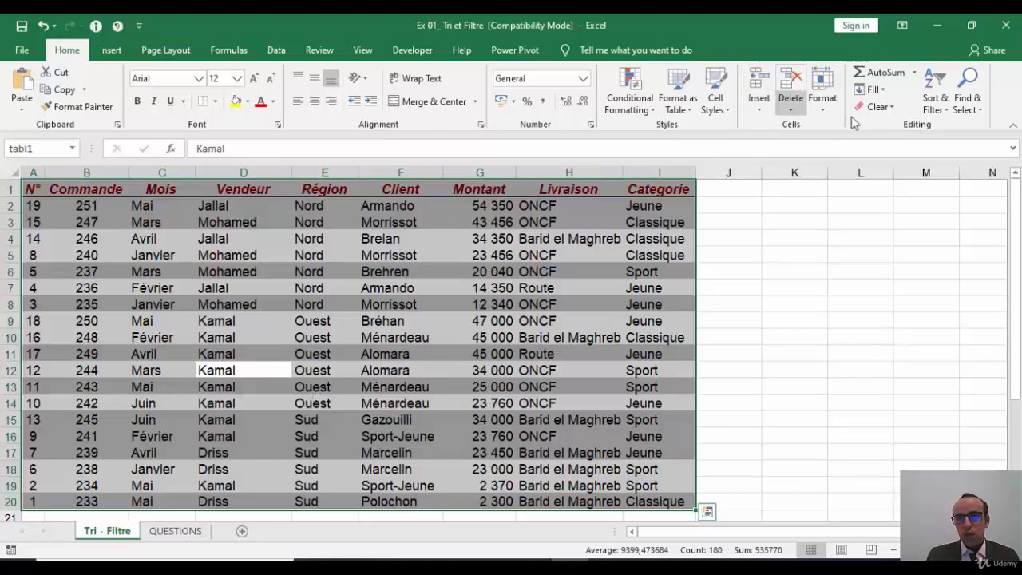
left_click(944, 101)
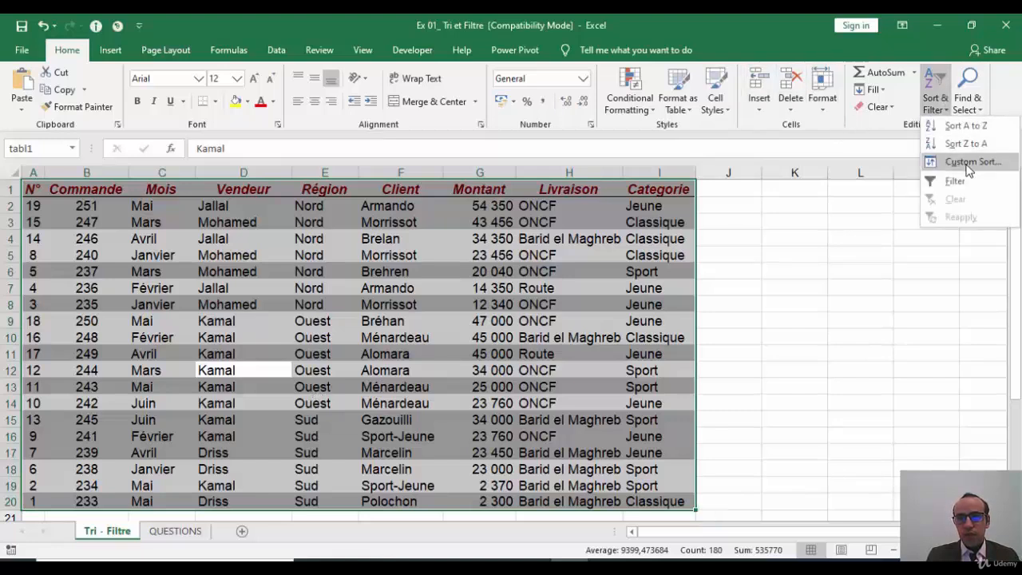
left_click(969, 170)
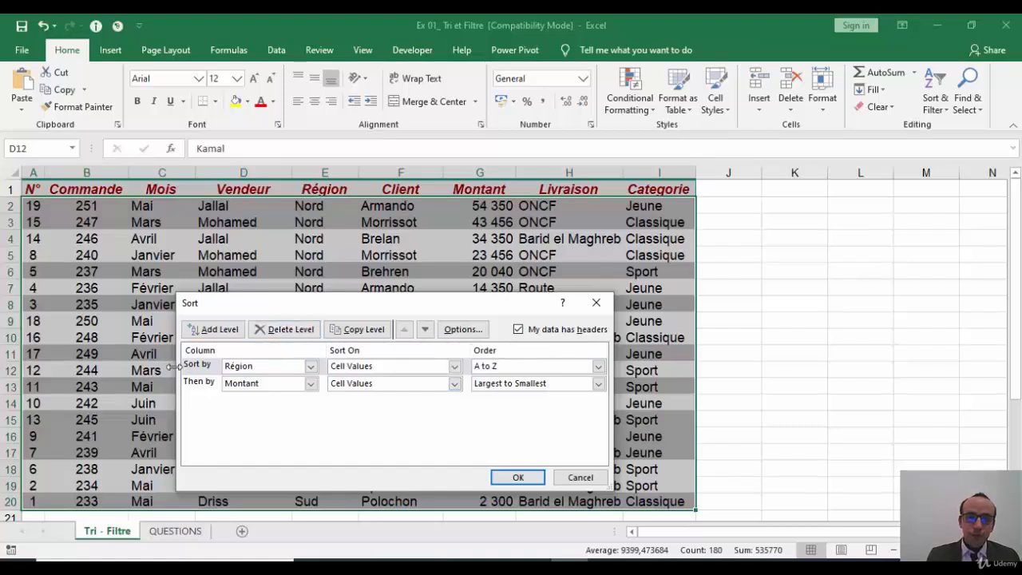
left_click(294, 330)
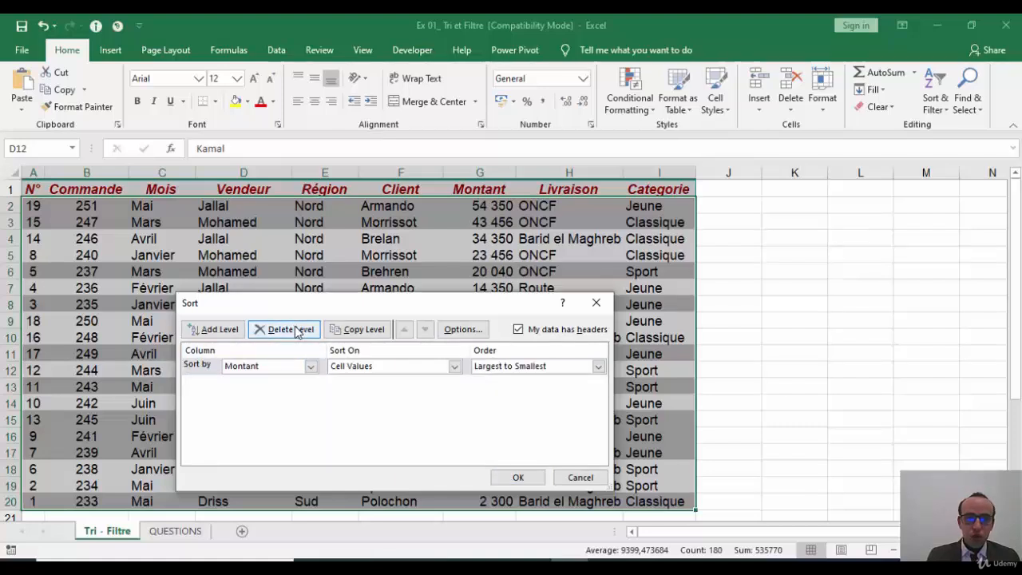
Step: Sort the table by the Client column's Cell Color, with white cells On Top
left_click(311, 366)
left_click(310, 367)
left_click(310, 366)
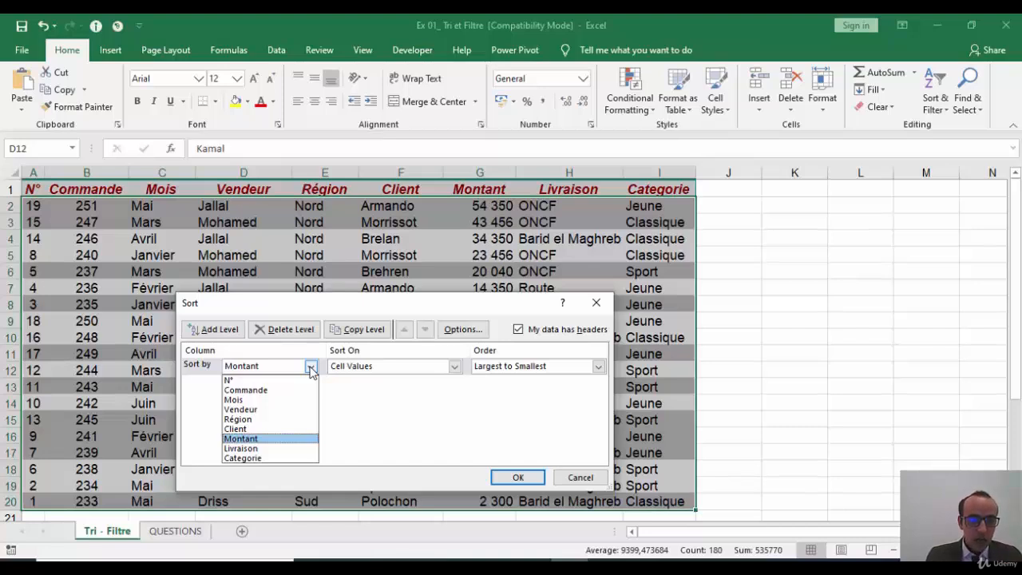
left_click(254, 429)
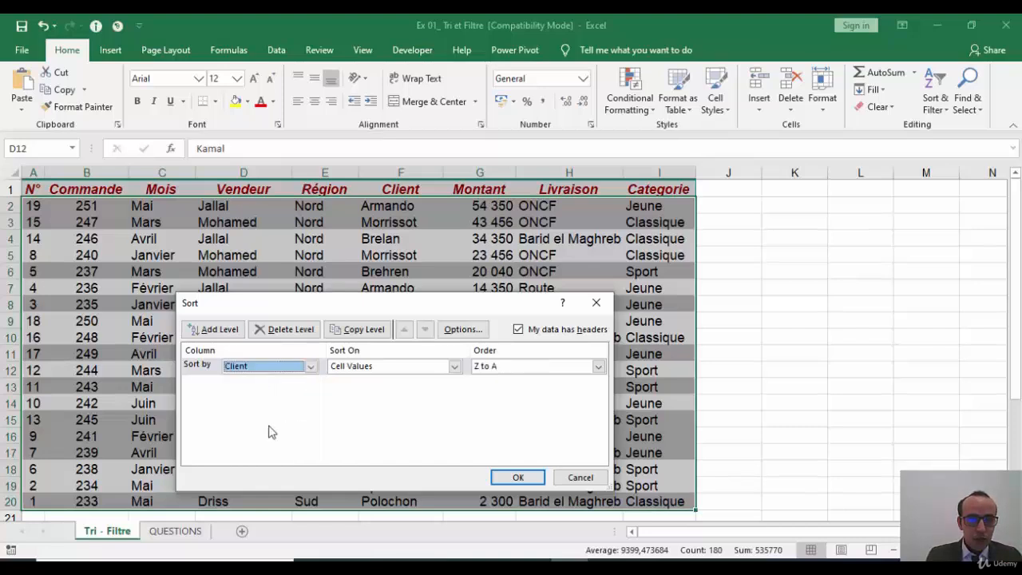
left_click(454, 366)
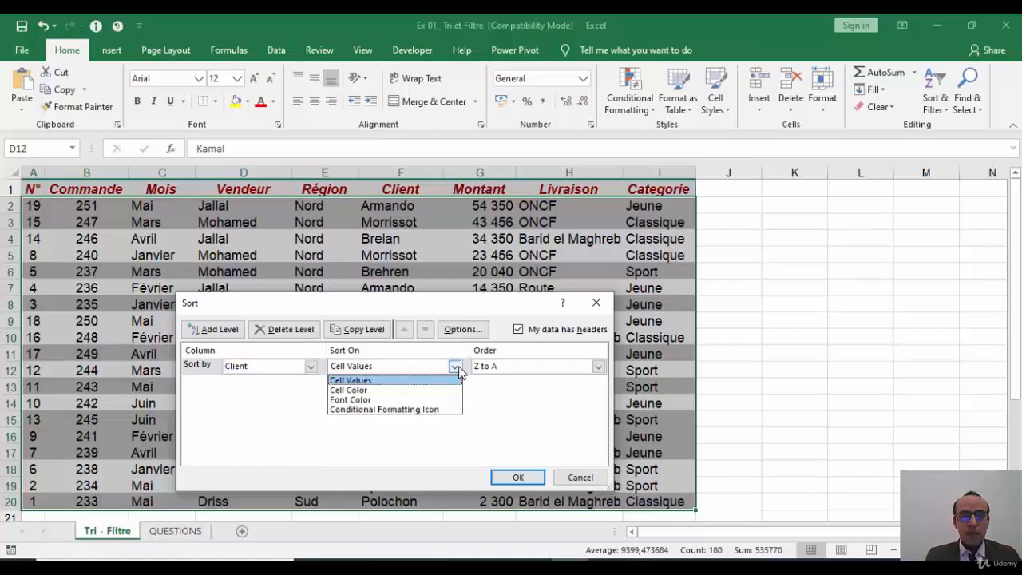
left_click(357, 390)
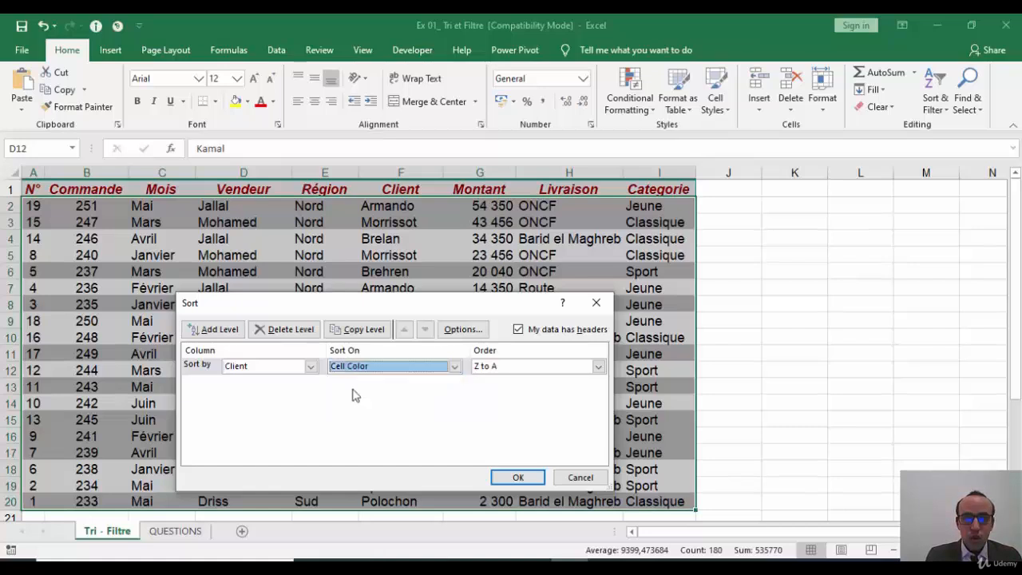
left_click(527, 369)
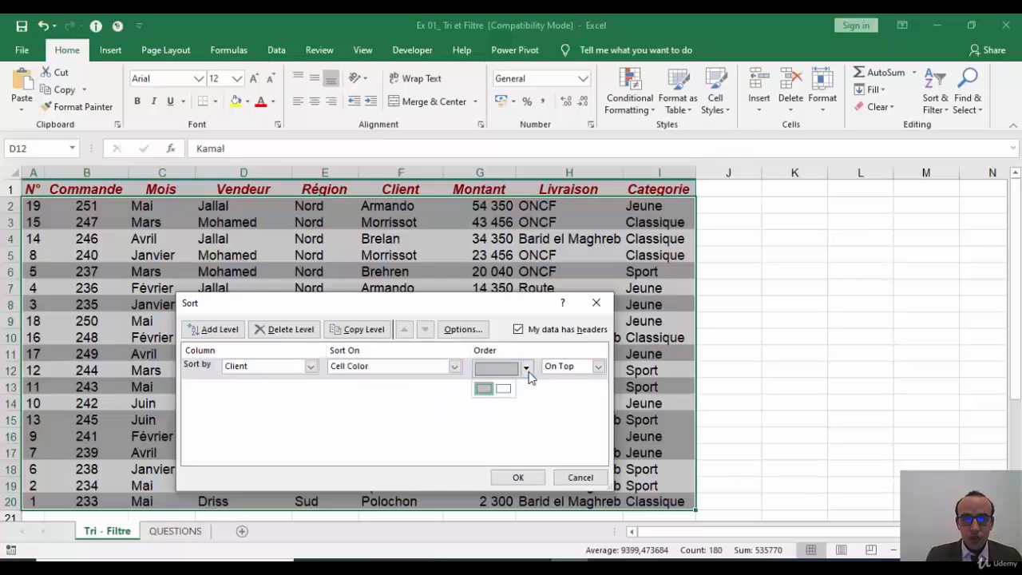
left_click(503, 389)
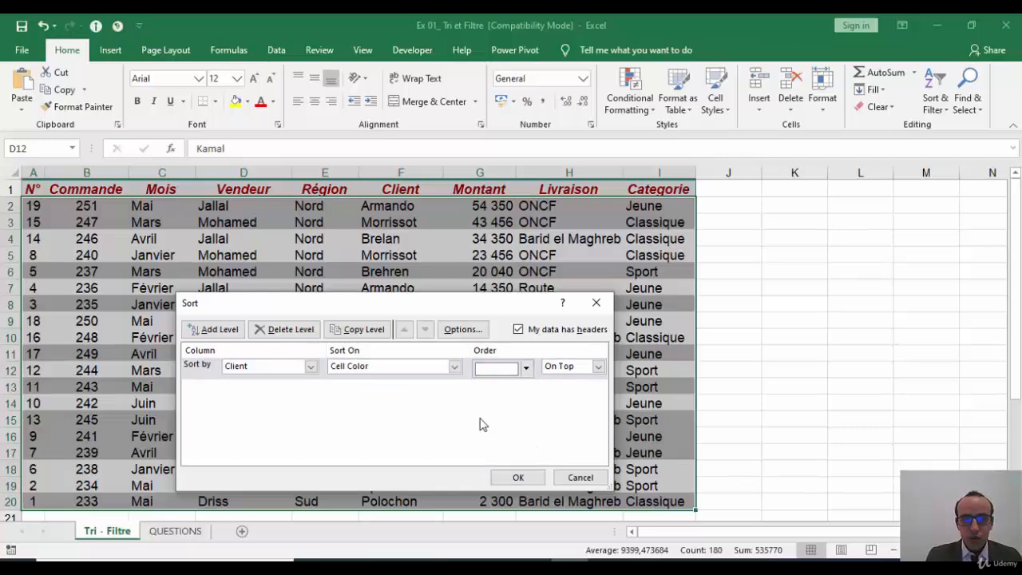
left_click(518, 477)
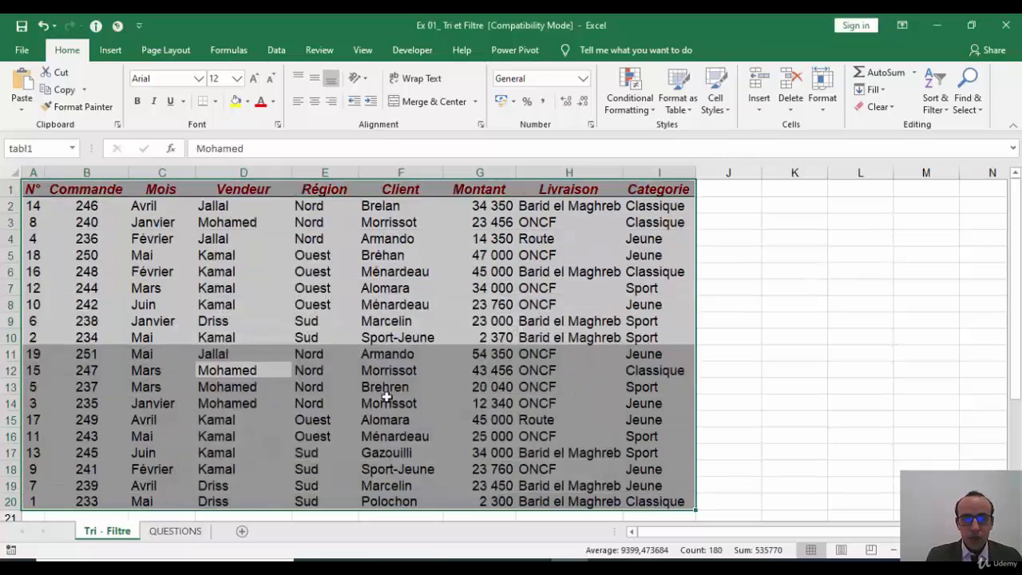
Step: Check the white and grey row groups in the table and read task 05 on the QUESTIONS sheet
left_click(204, 272)
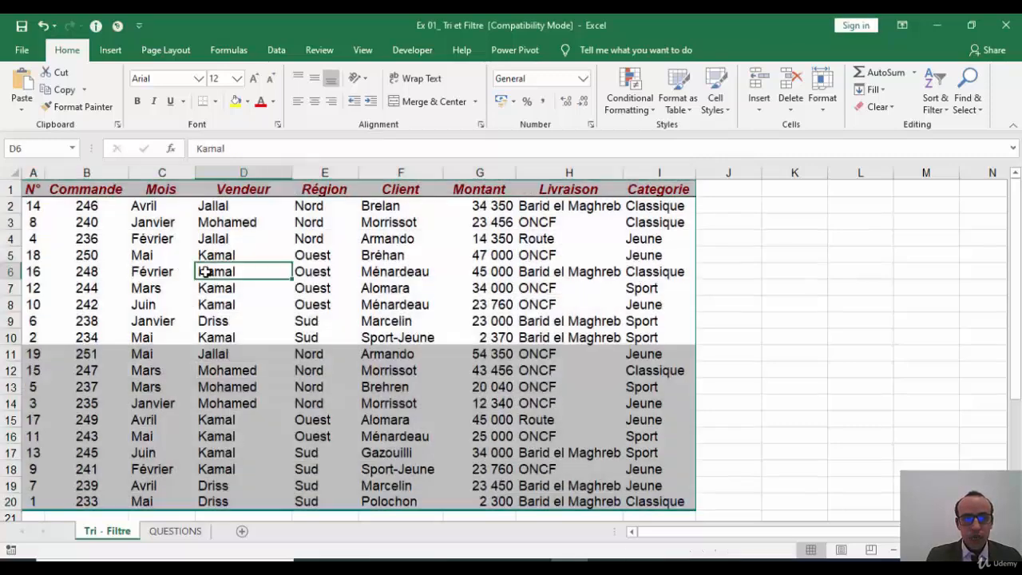
left_click(245, 370)
left_click(176, 531)
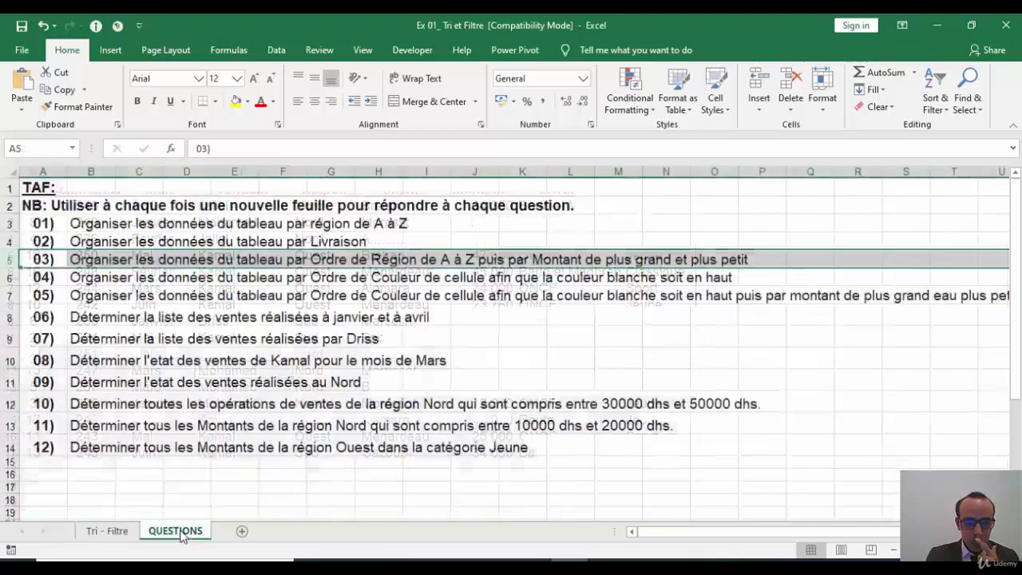
left_click(6, 295)
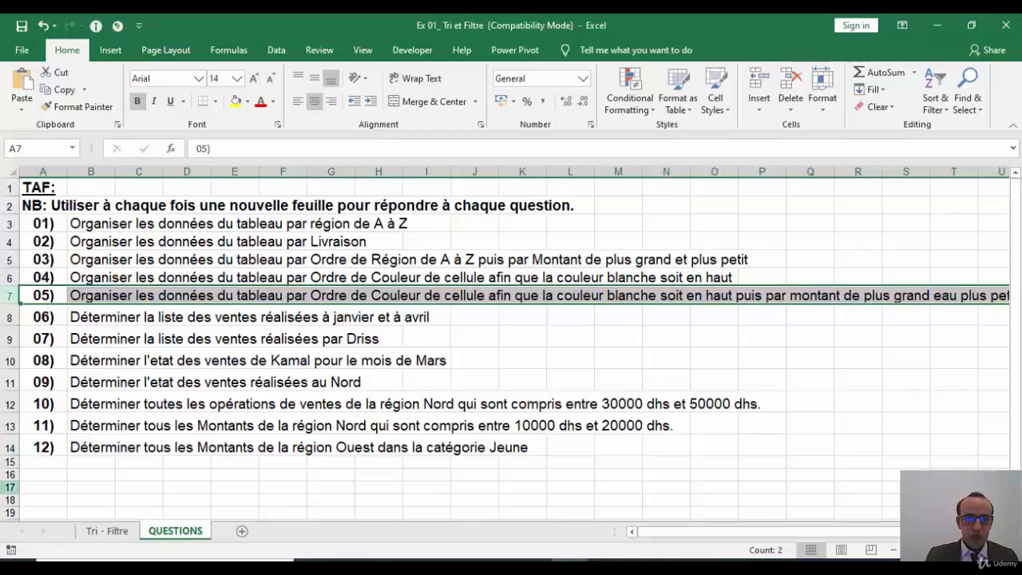
Step: Start a custom sort of the whole table on the Tri - Filtre sheet, keeping Client by Cell Color as the first level
left_click(100, 532)
left_click(206, 432)
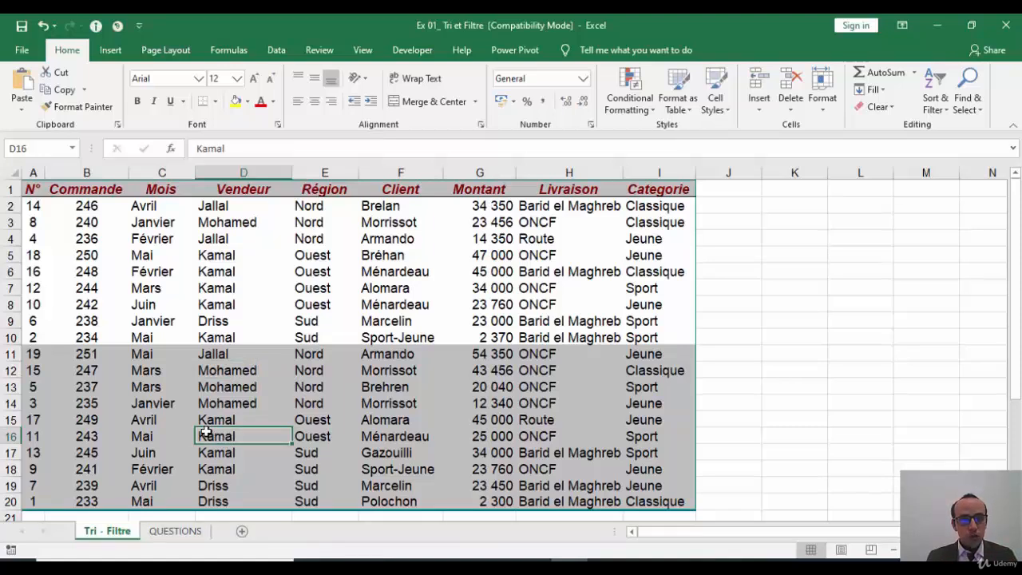
key("ctrl+a")
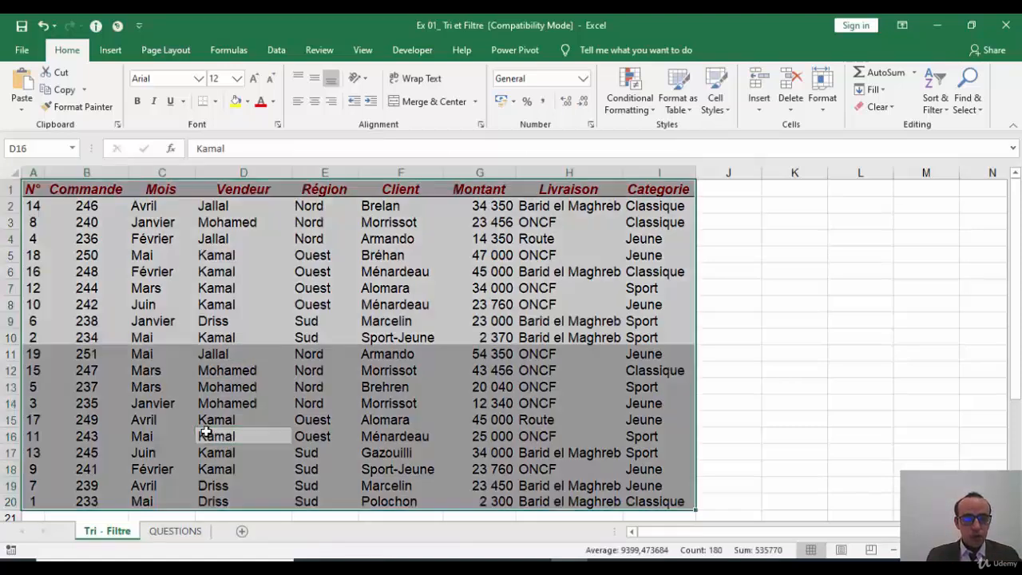
left_click(934, 110)
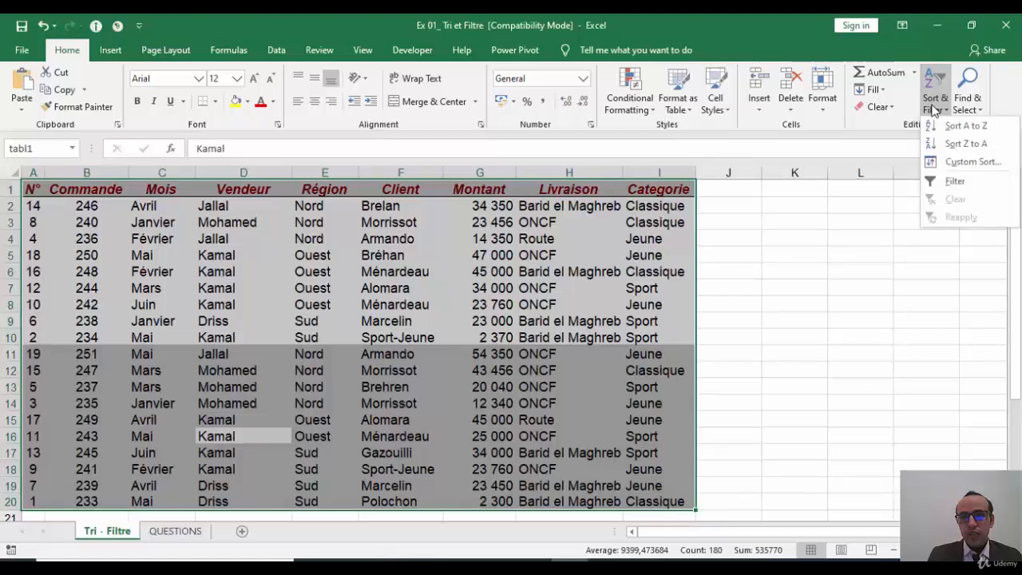
left_click(970, 160)
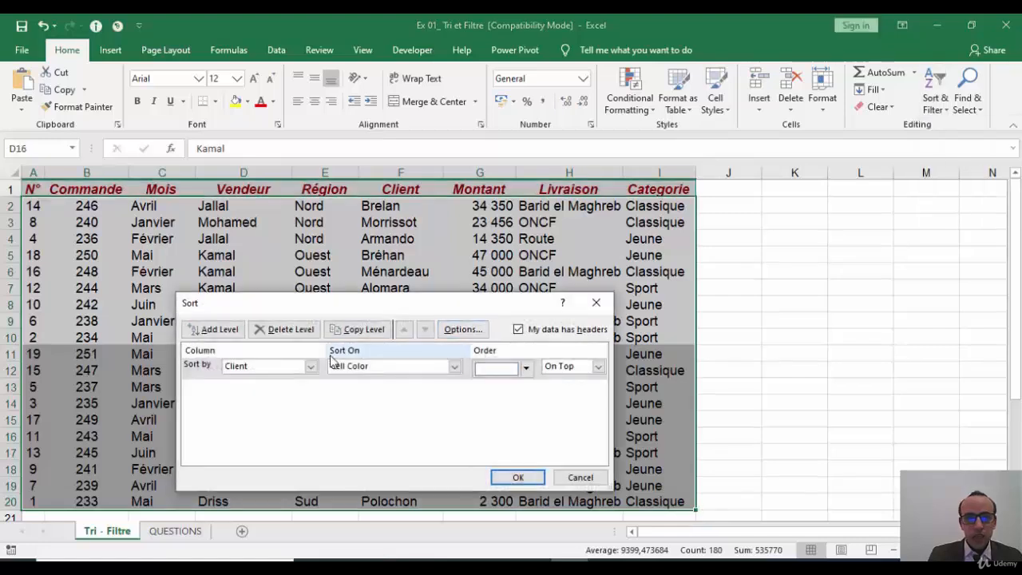
left_click(310, 366)
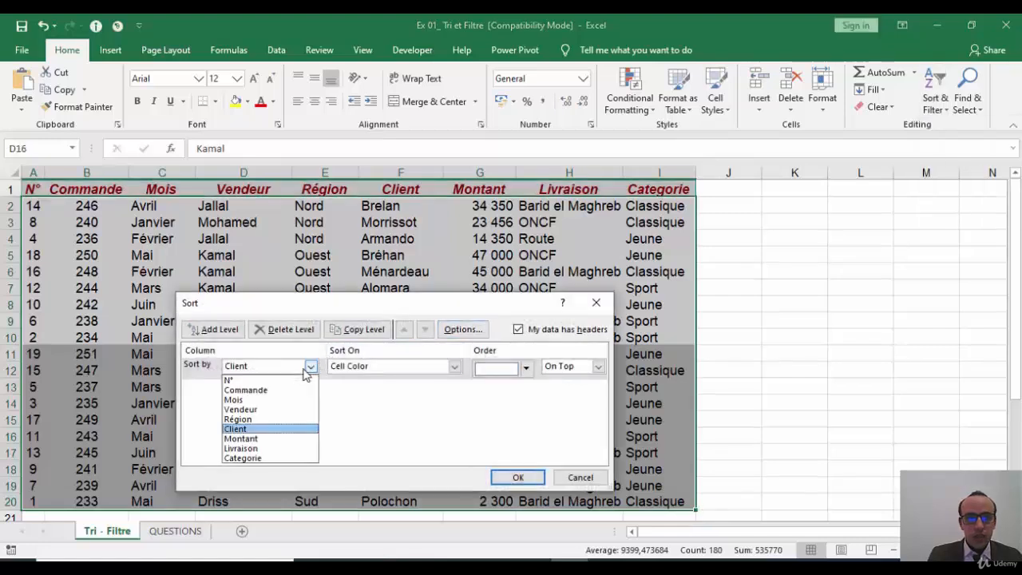
left_click(268, 429)
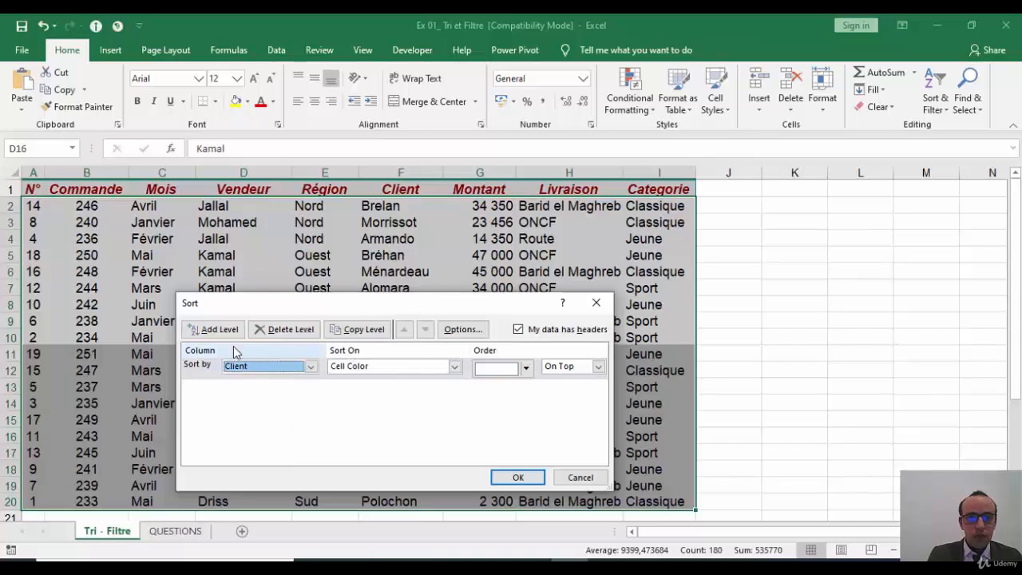
Step: Add a second sort level on Montant by Cell Values, Largest to Smallest, and apply the sort by colour and amount
left_click(211, 330)
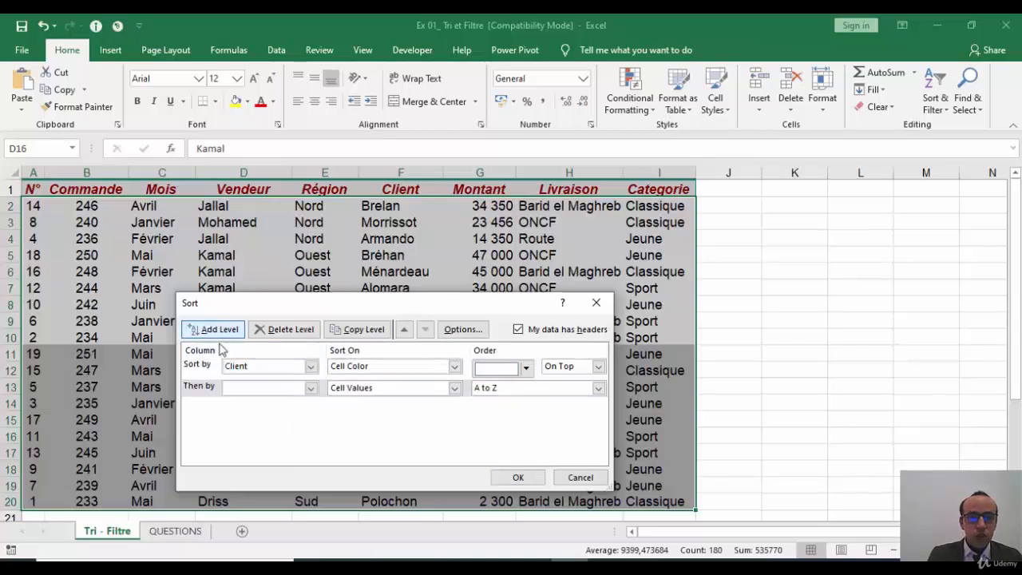
left_click(310, 387)
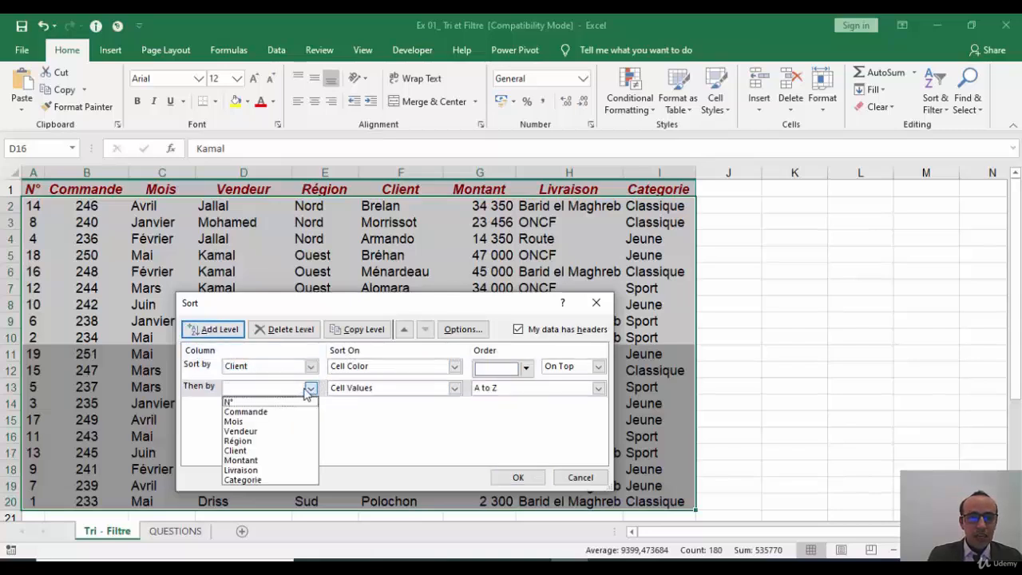
left_click(242, 461)
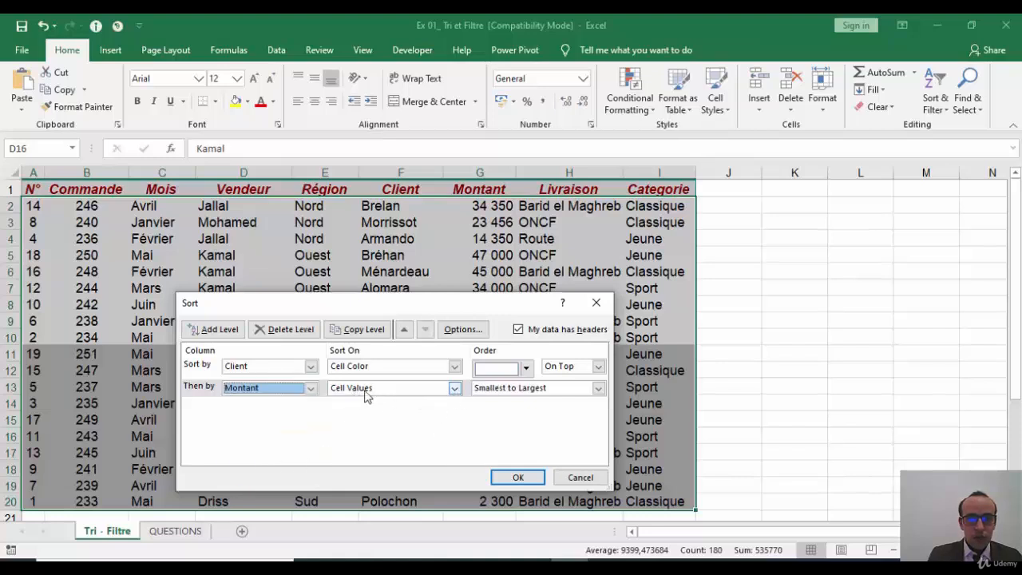
left_click(562, 390)
left_click(527, 413)
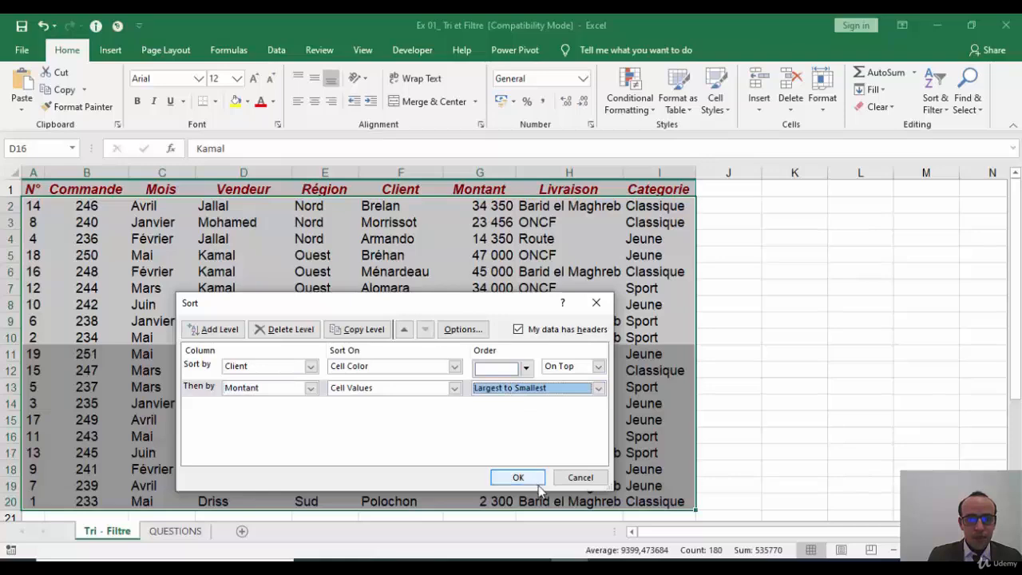
left_click(515, 476)
left_click(391, 332)
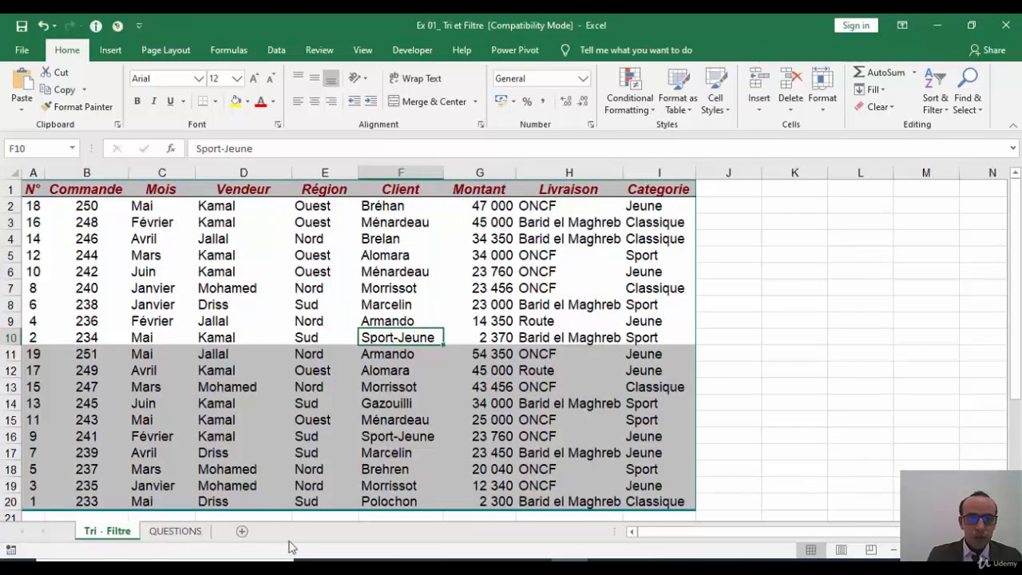
Step: Review the finished tasks 01 to 05 on the QUESTIONS sheet and read task 06
left_click(182, 532)
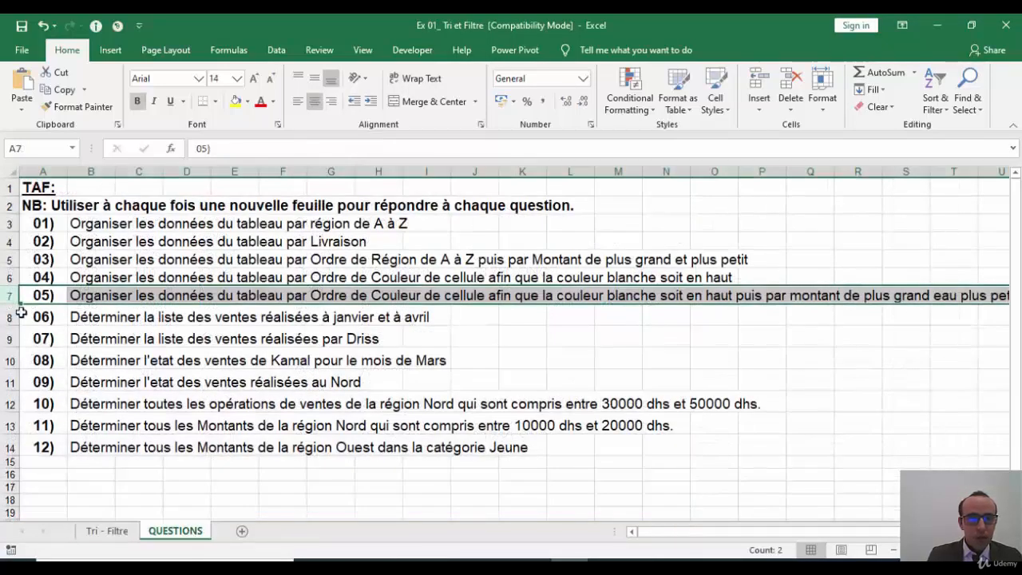
left_click_drag(6, 296, 4, 224)
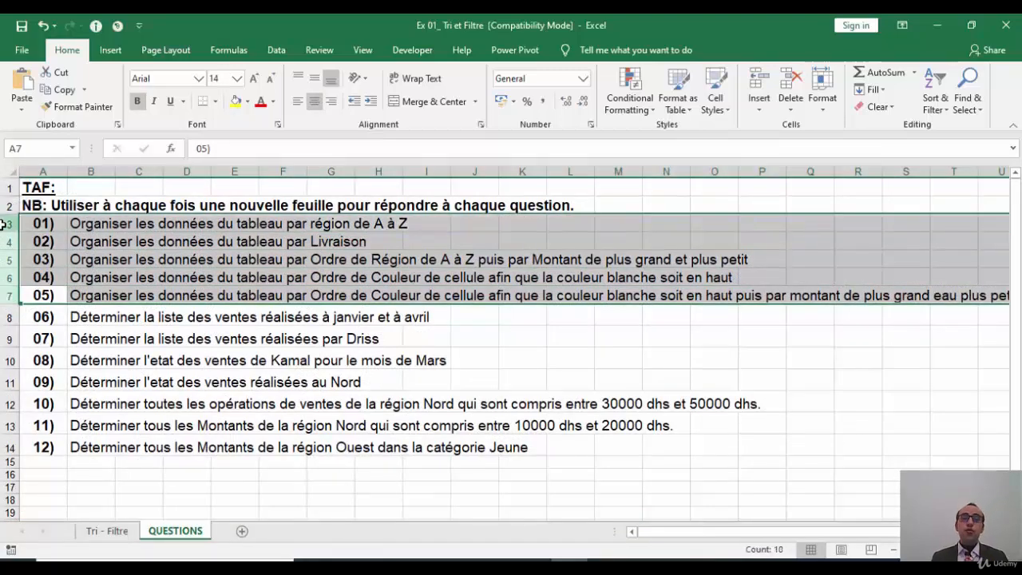
left_click(114, 531)
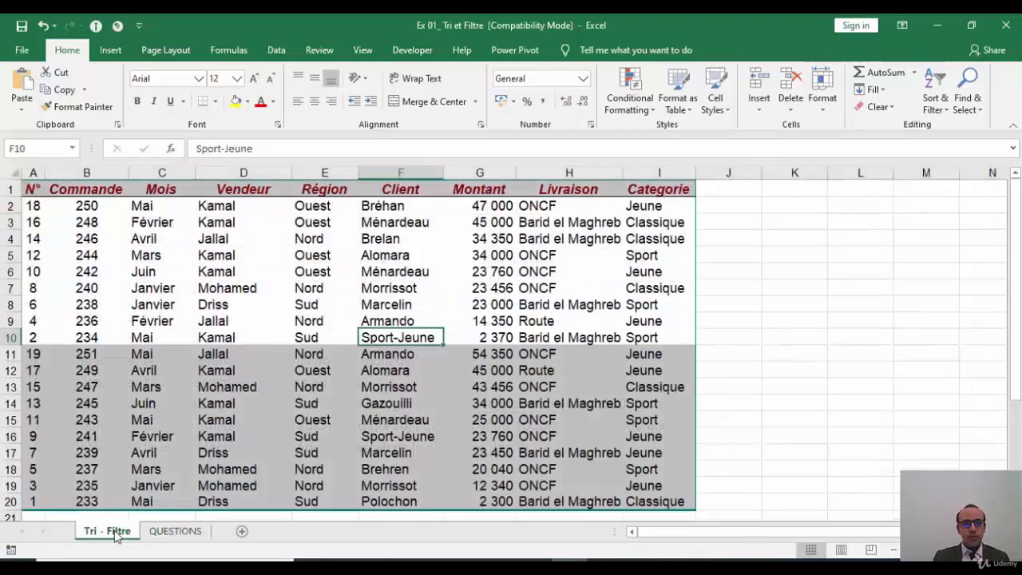
left_click(182, 400)
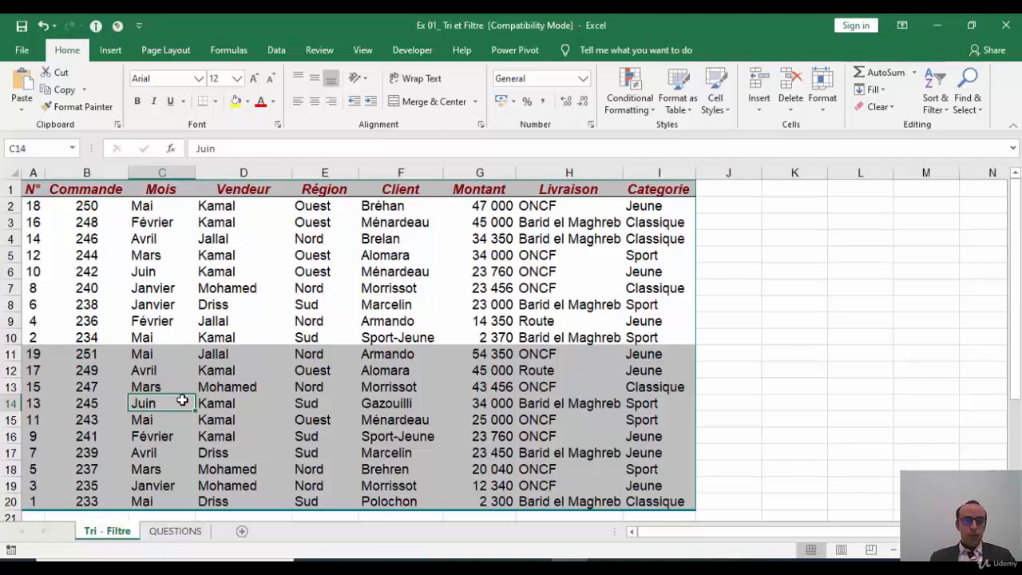
left_click(167, 531)
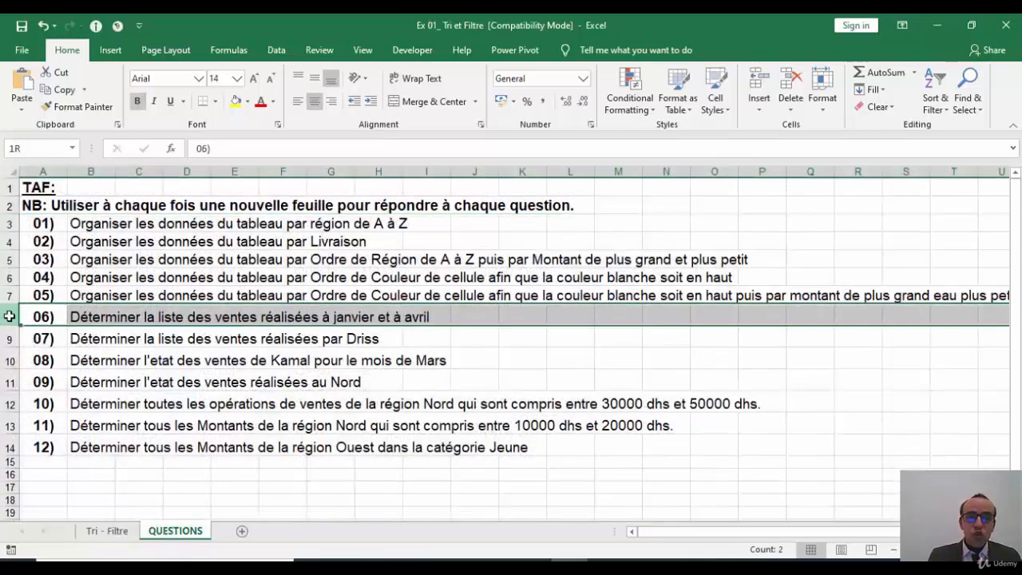
left_click(9, 316)
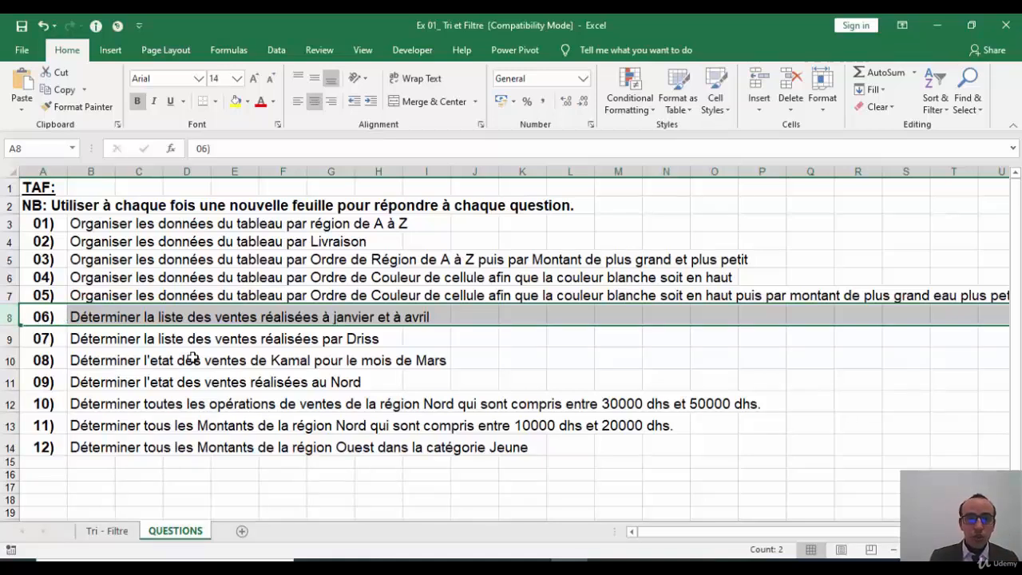
Step: Check the Mois column on the Tri - Filtre sheet and turn on filtering for the sales table
left_click(117, 534)
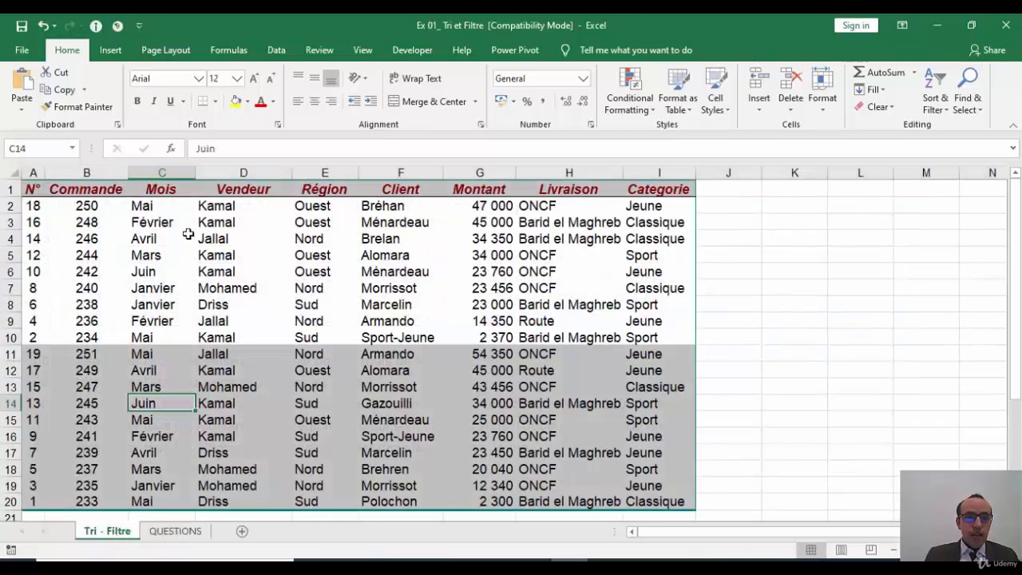
left_click(162, 171)
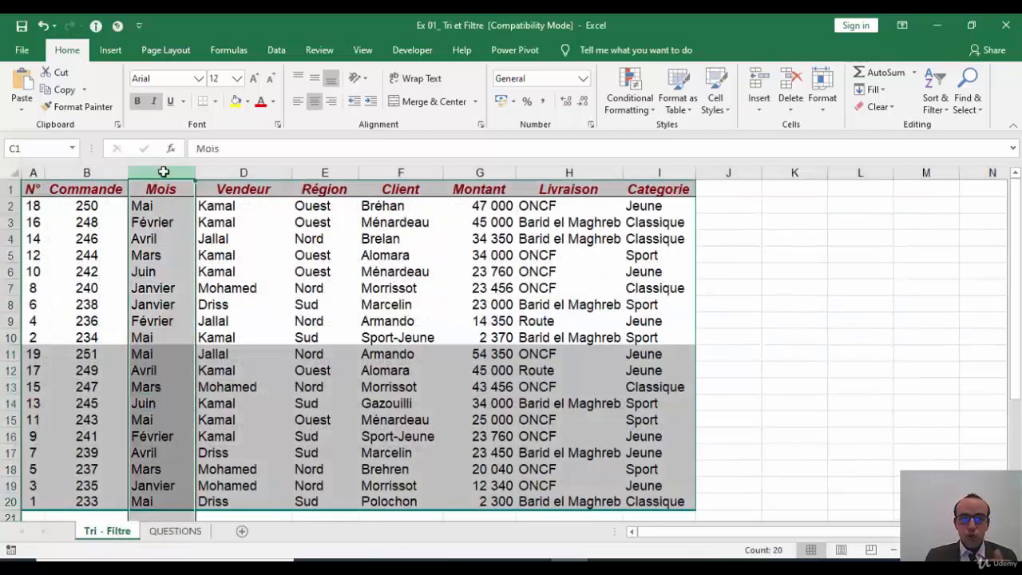
left_click(150, 225)
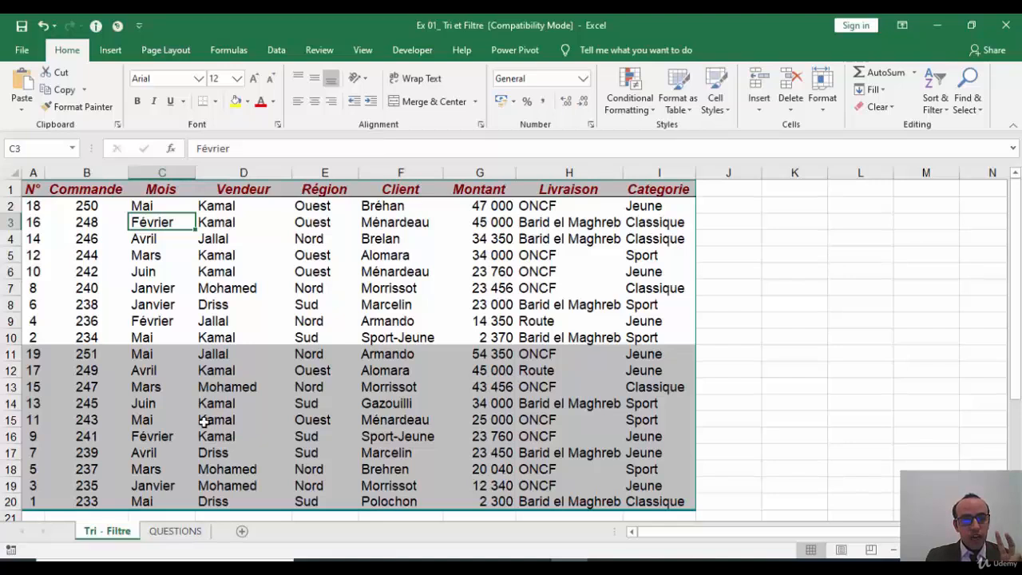
left_click(185, 336)
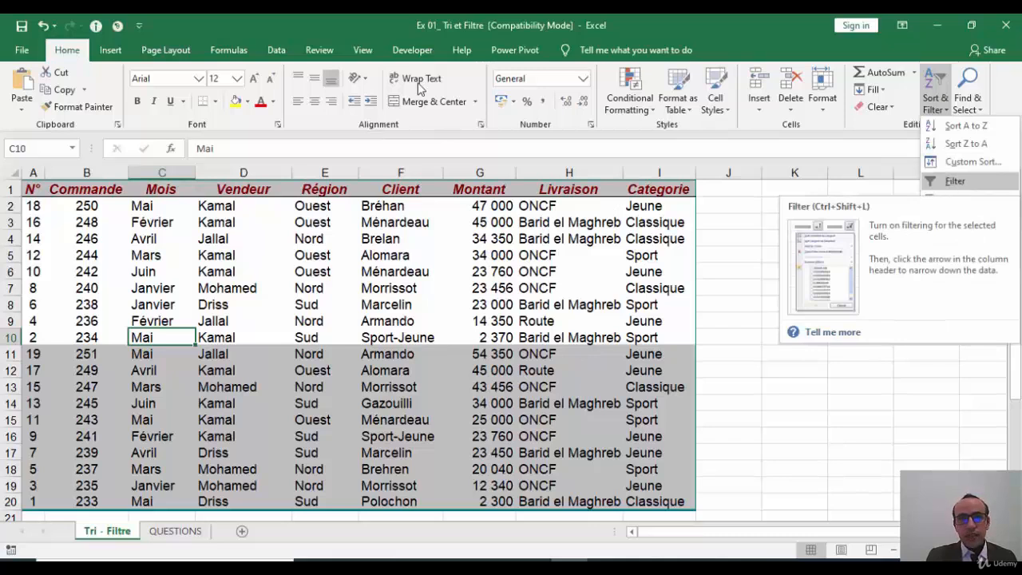
left_click(275, 49)
left_click(275, 50)
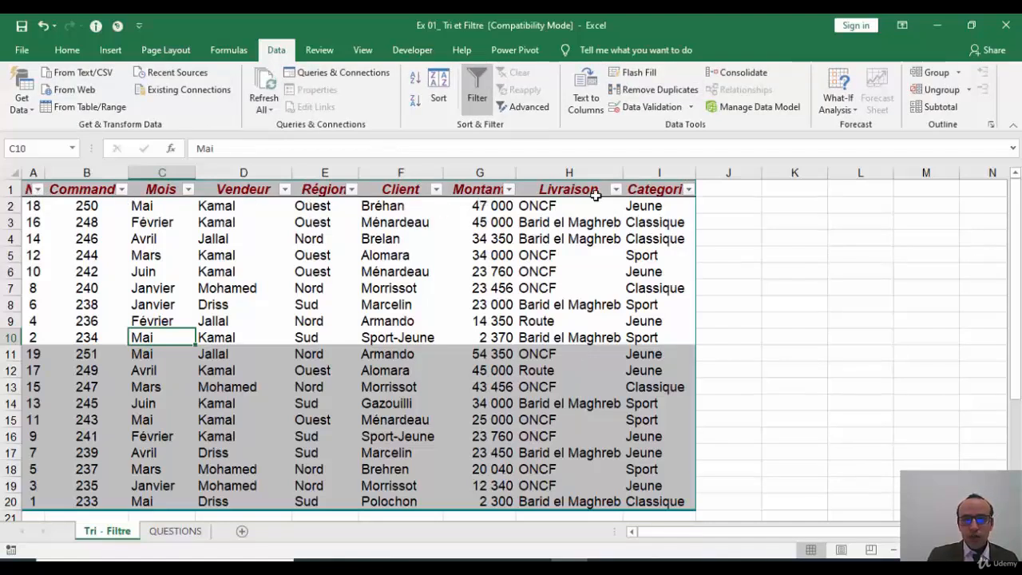
Step: Filter the Mois column to show only Avril and Janvier
left_click(189, 190)
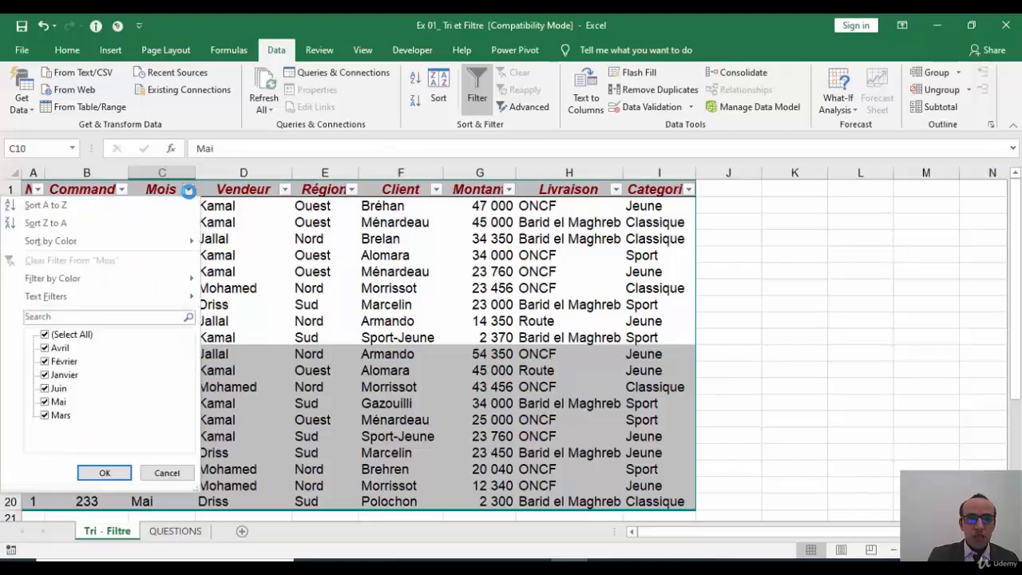
left_click(62, 336)
left_click(47, 347)
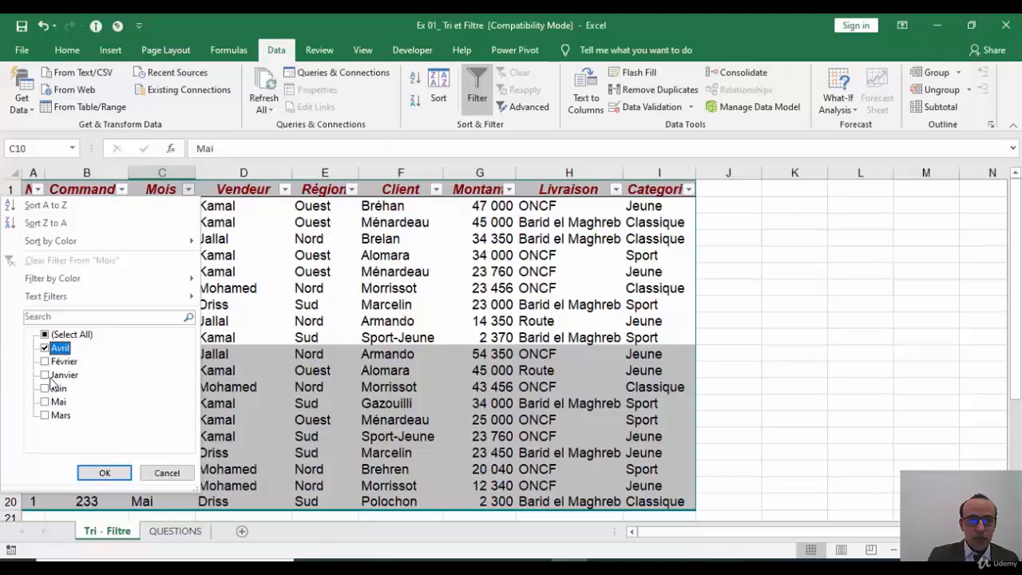
left_click(49, 376)
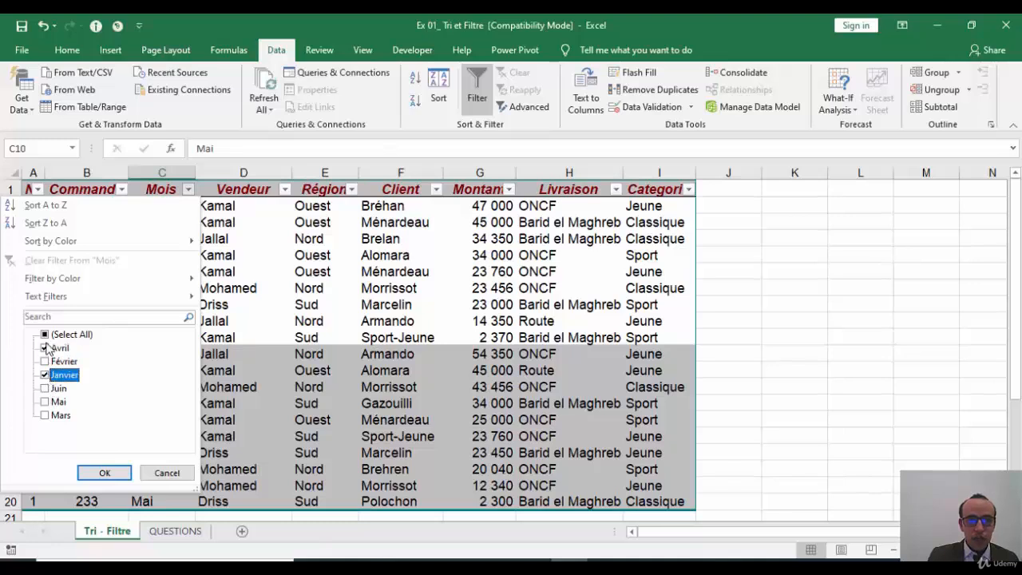
left_click(104, 473)
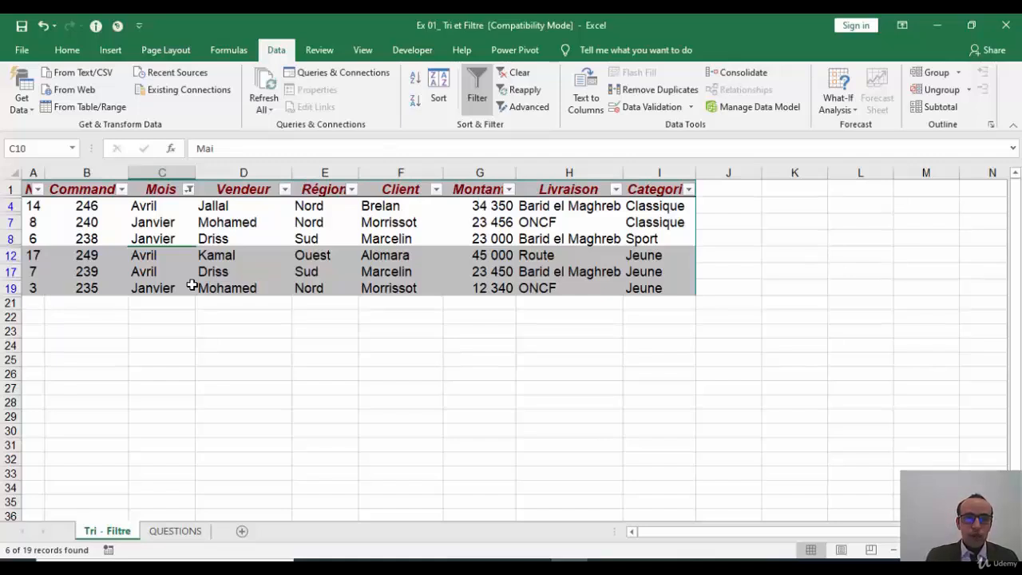
Step: Read tasks 07, 08 and 10 on the QUESTIONS sheet
left_click(178, 532)
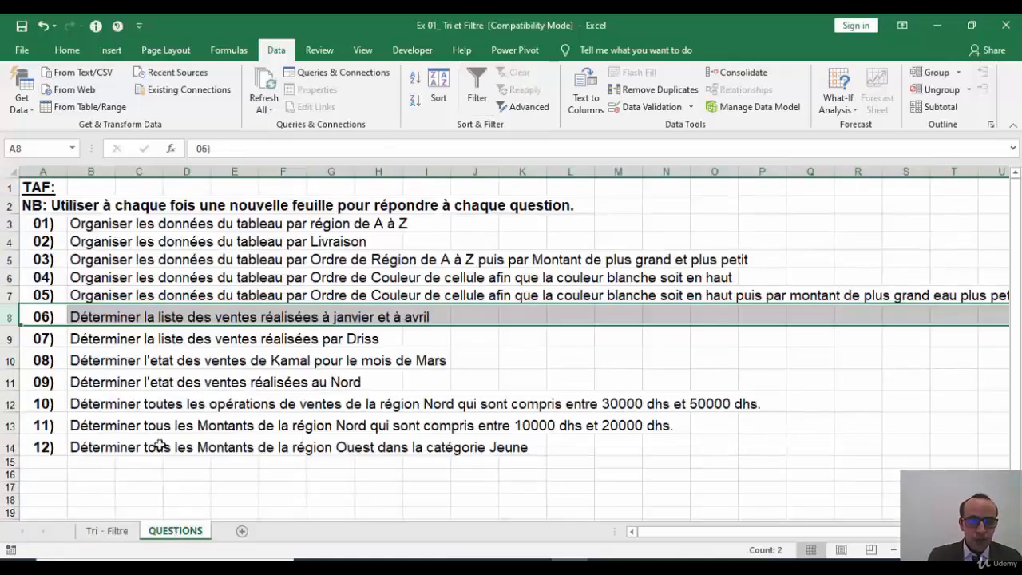
left_click(7, 337)
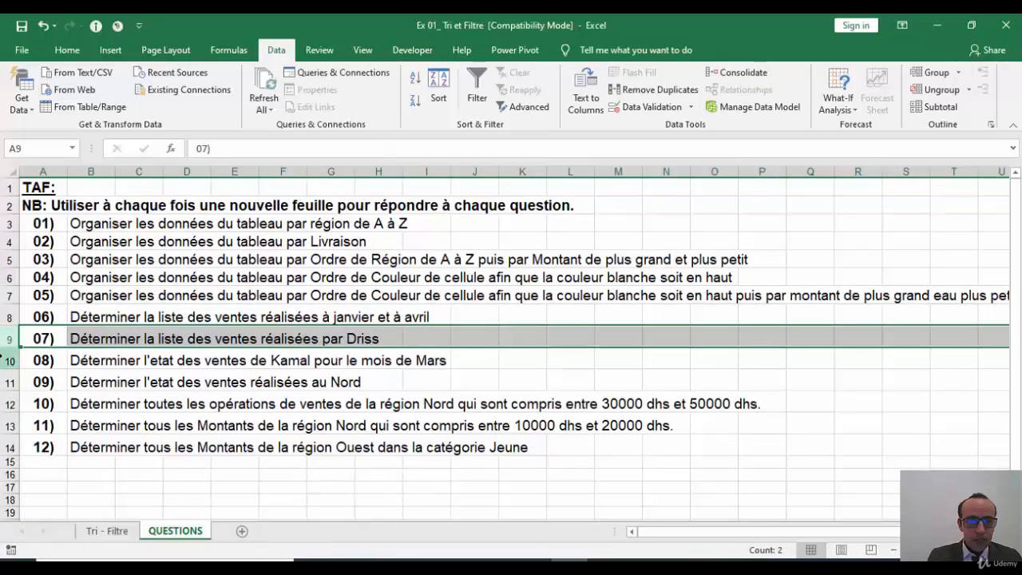
left_click(7, 360)
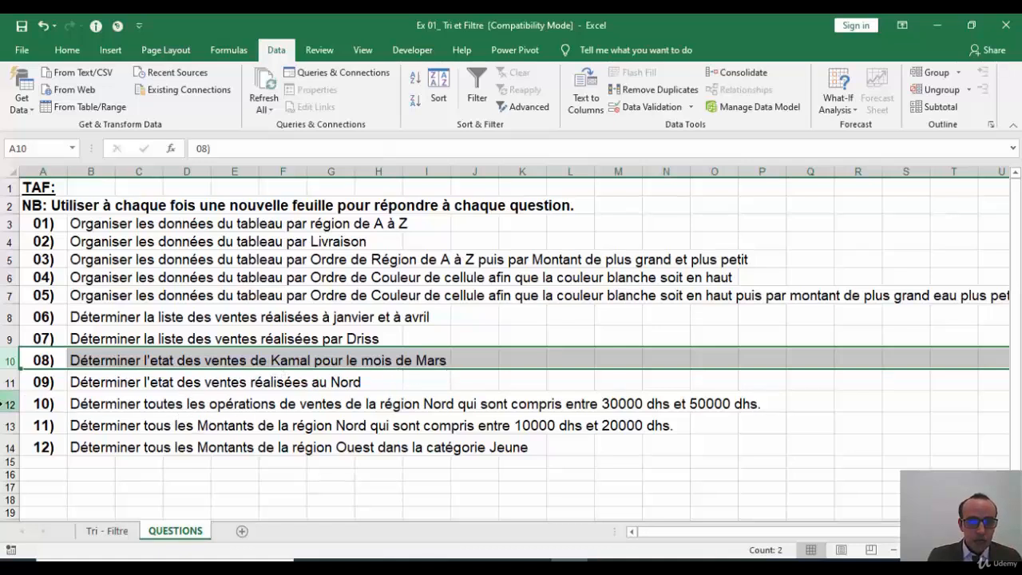
left_click(11, 405)
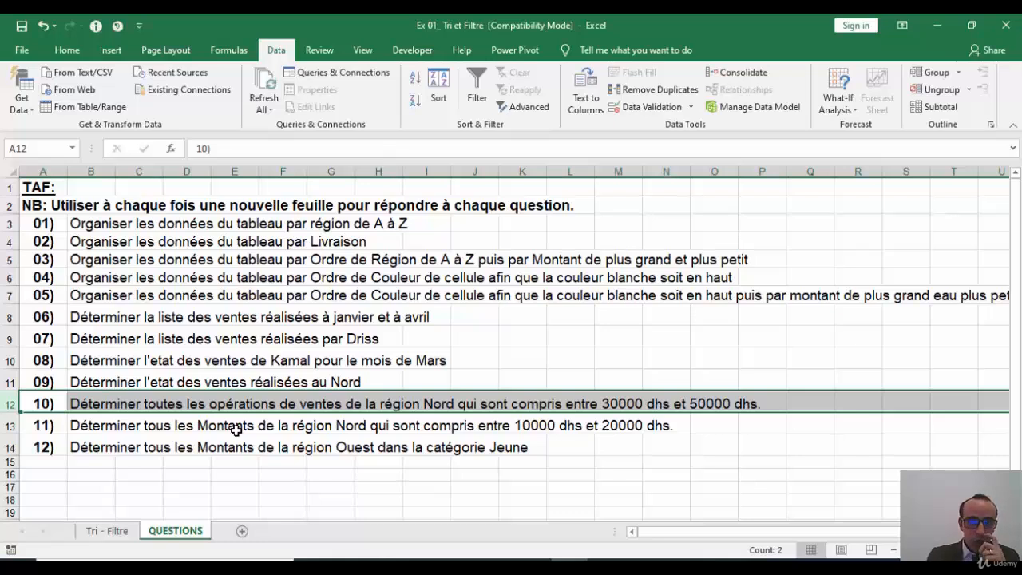
Step: Show all months again in the Mois column filter on the Tri - Filtre sheet
left_click(111, 532)
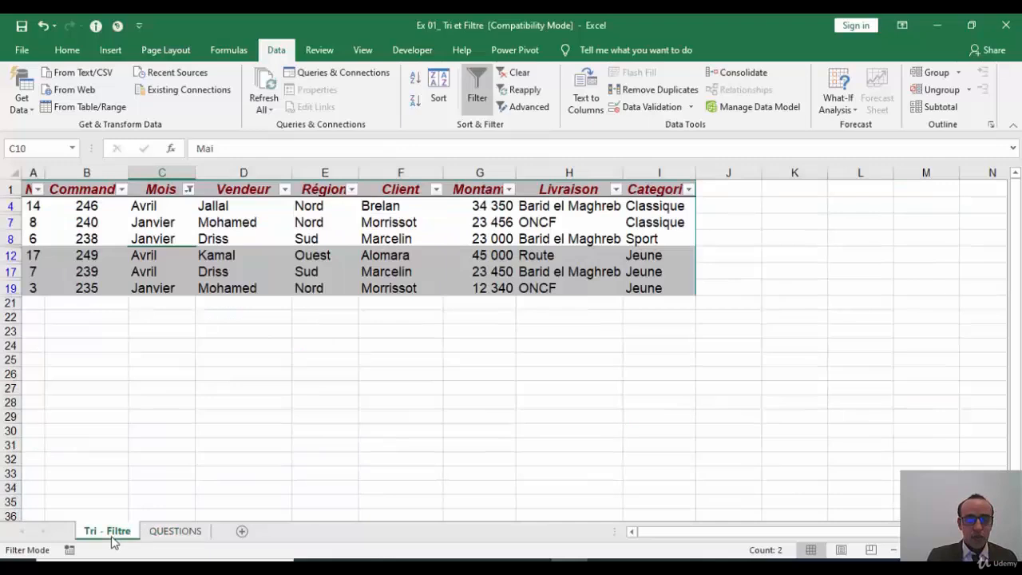
left_click(232, 258)
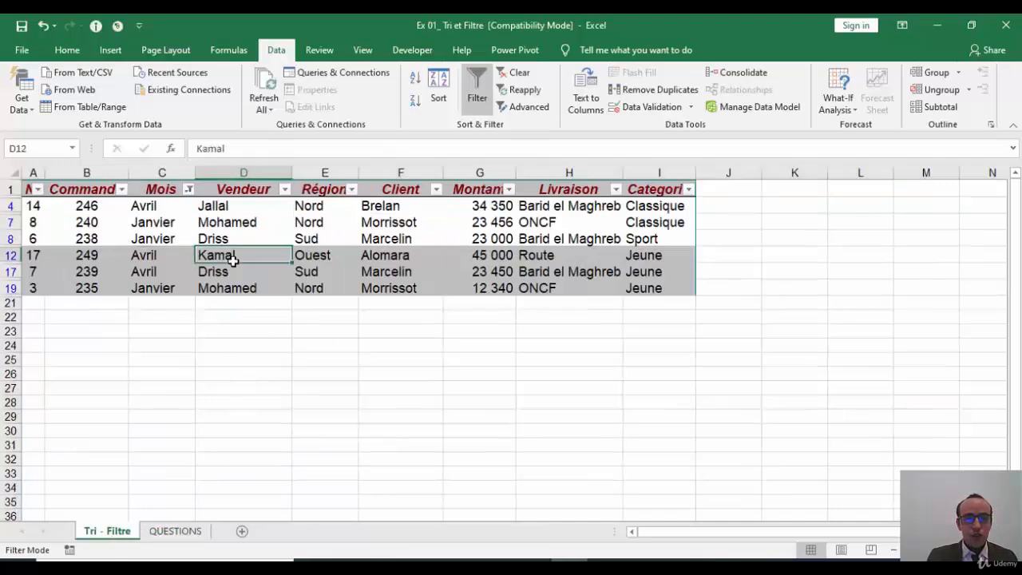
left_click(189, 190)
left_click(51, 336)
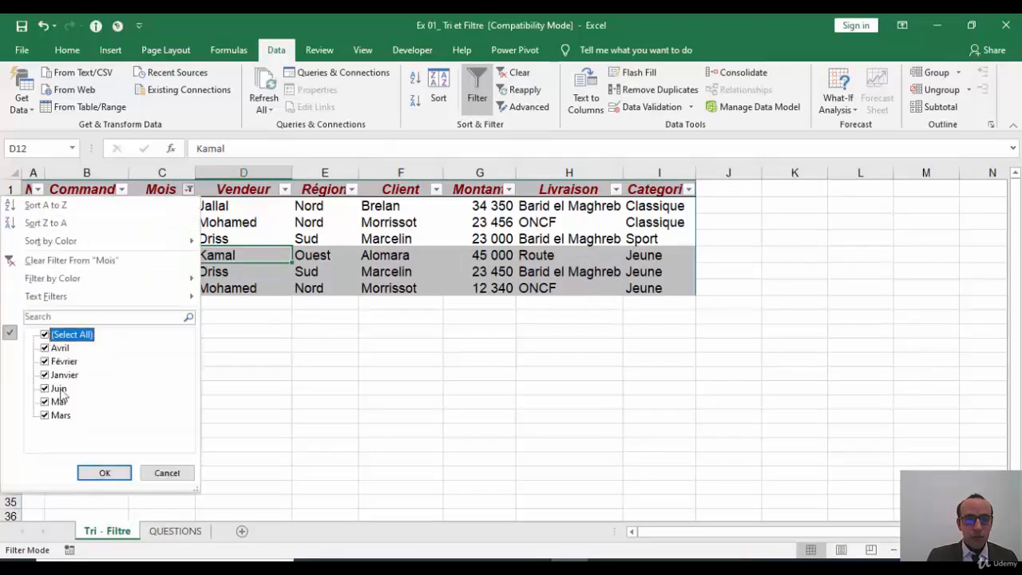
left_click(104, 473)
left_click(214, 288)
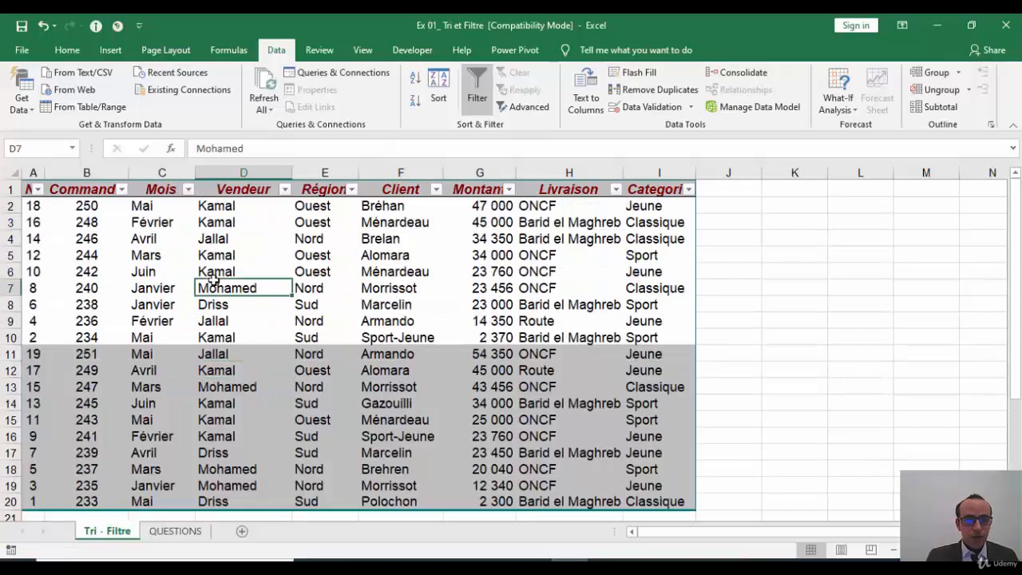
Step: Check the table's header row, reread task 10 on the QUESTIONS sheet, and locate the Région and Montant columns it needs
left_click(6, 189)
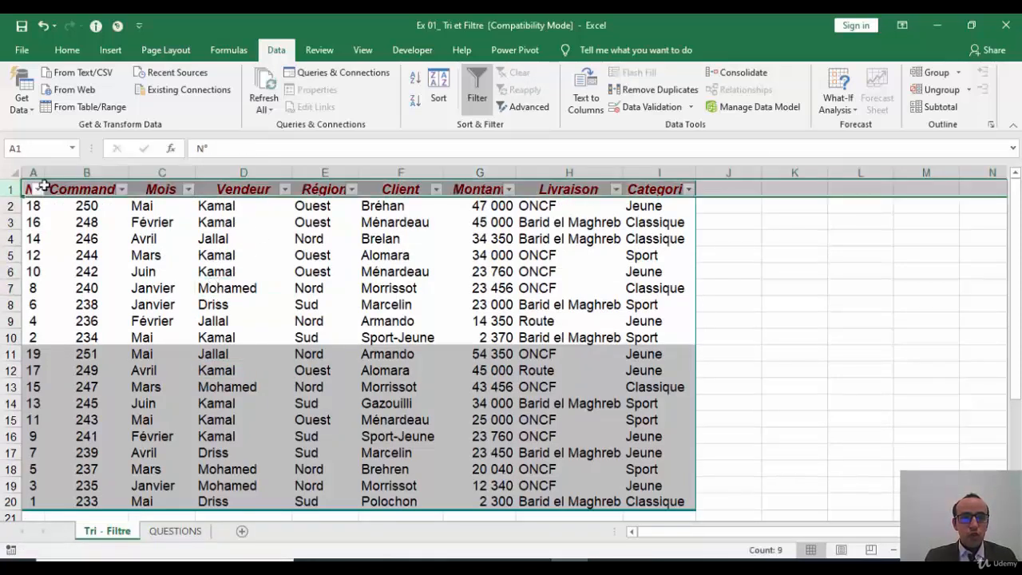
left_click(389, 239)
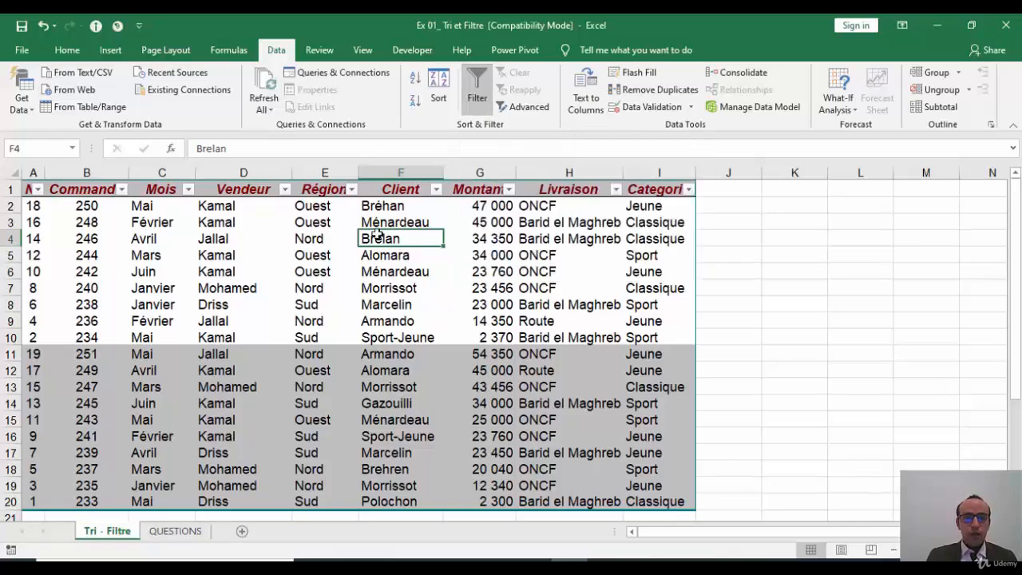
left_click(173, 531)
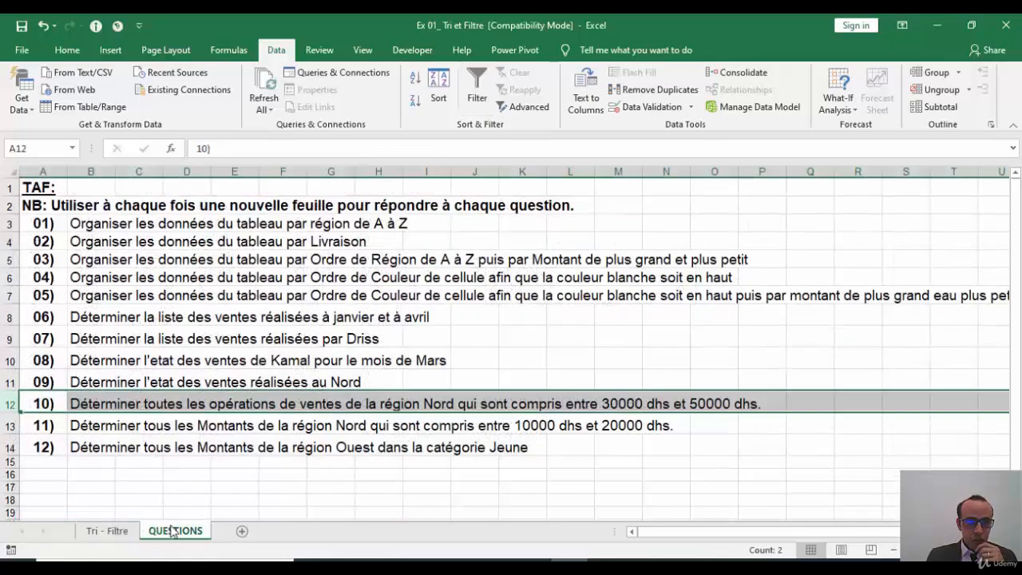
left_click(107, 531)
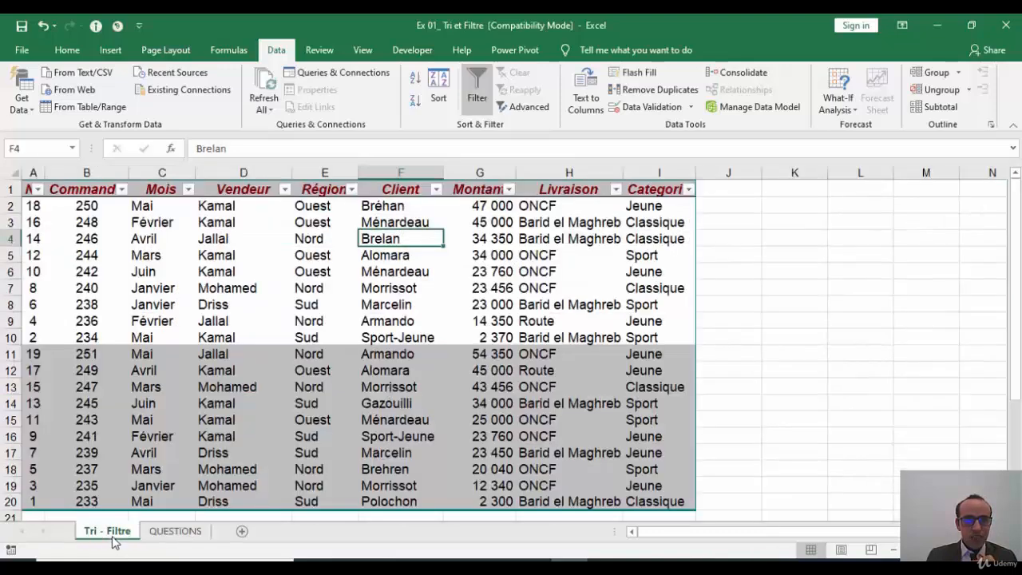
left_click(326, 172)
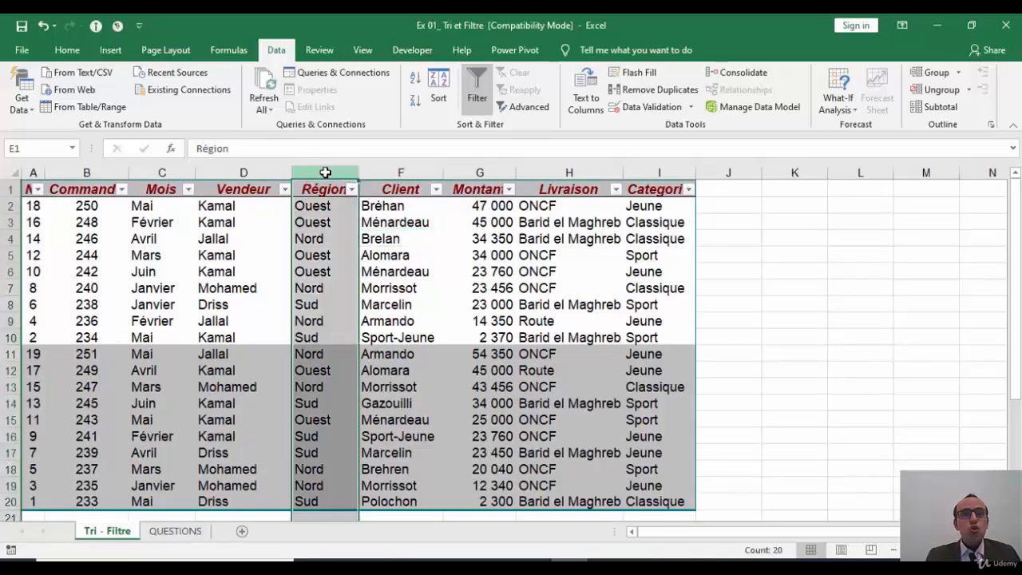
left_click(477, 173)
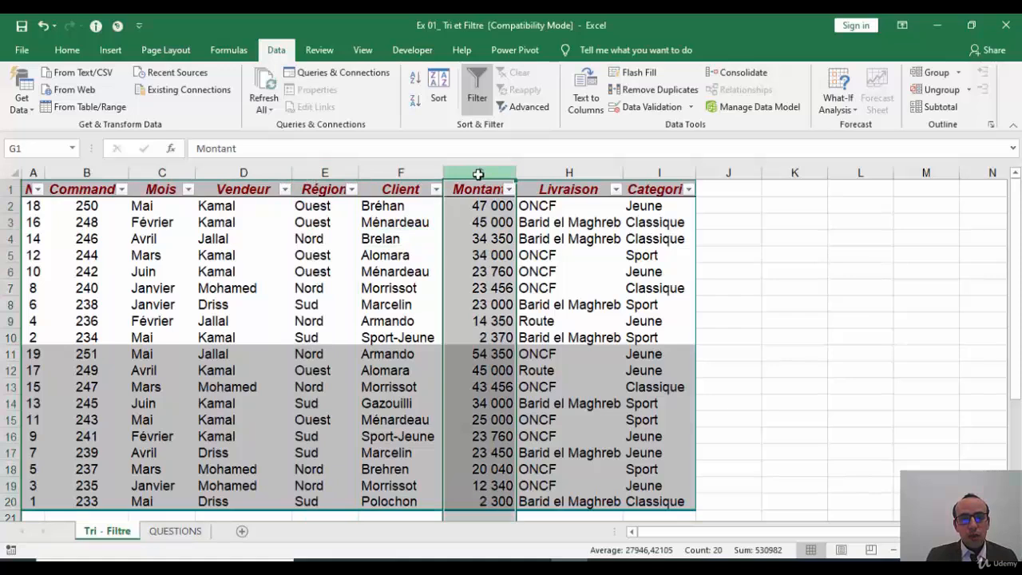
left_click(396, 270)
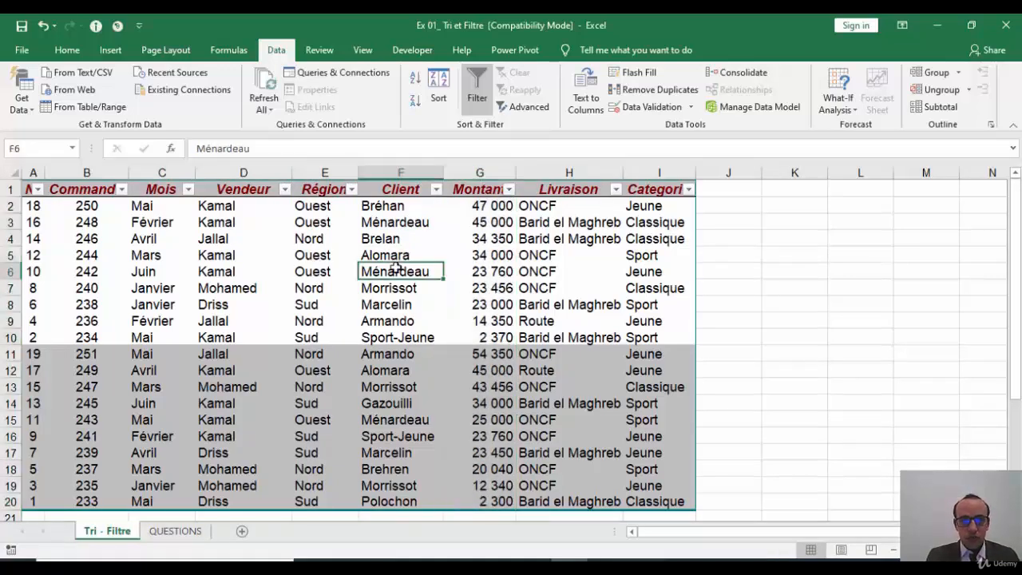
Step: Filter the Région column to show only Nord
left_click(351, 189)
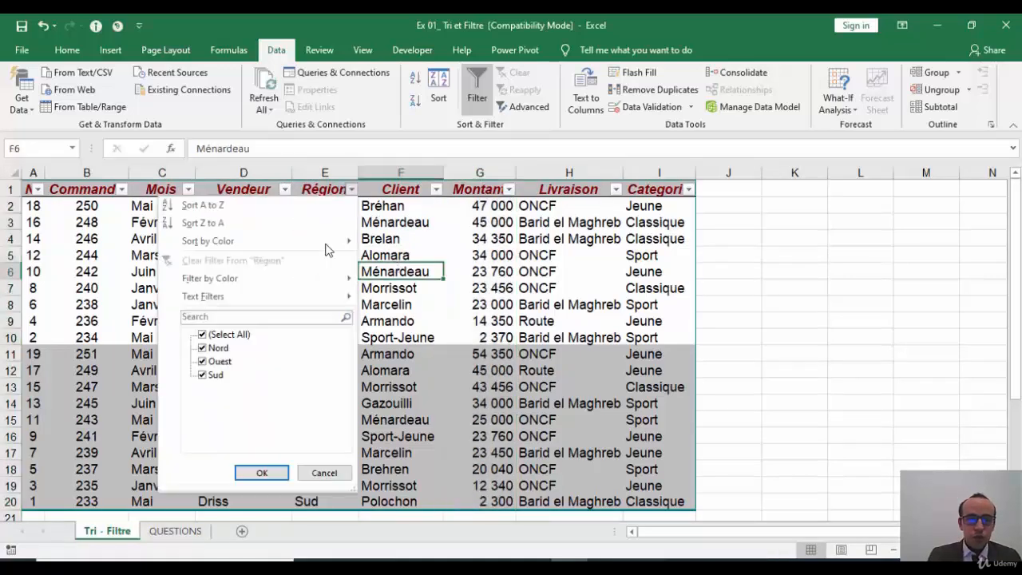
left_click(202, 334)
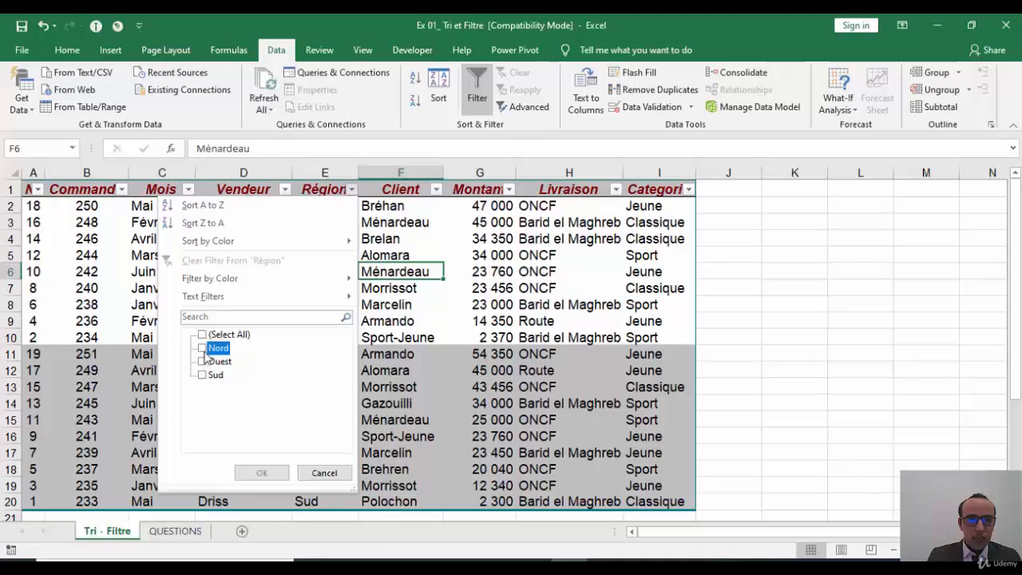
left_click(204, 349)
left_click(247, 474)
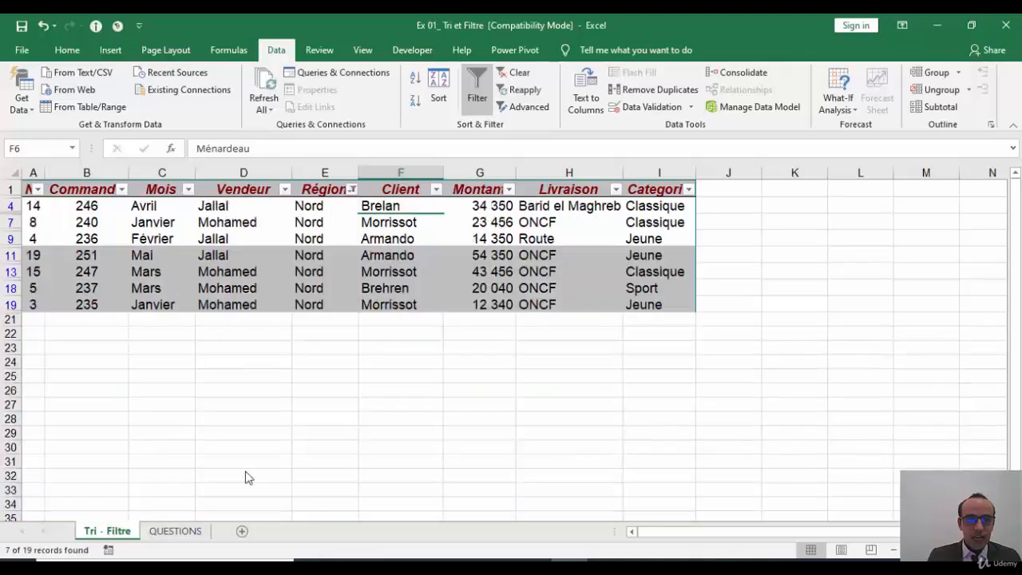
Step: Filter the Montant column to show only amounts between 30000 and 50000
left_click(508, 190)
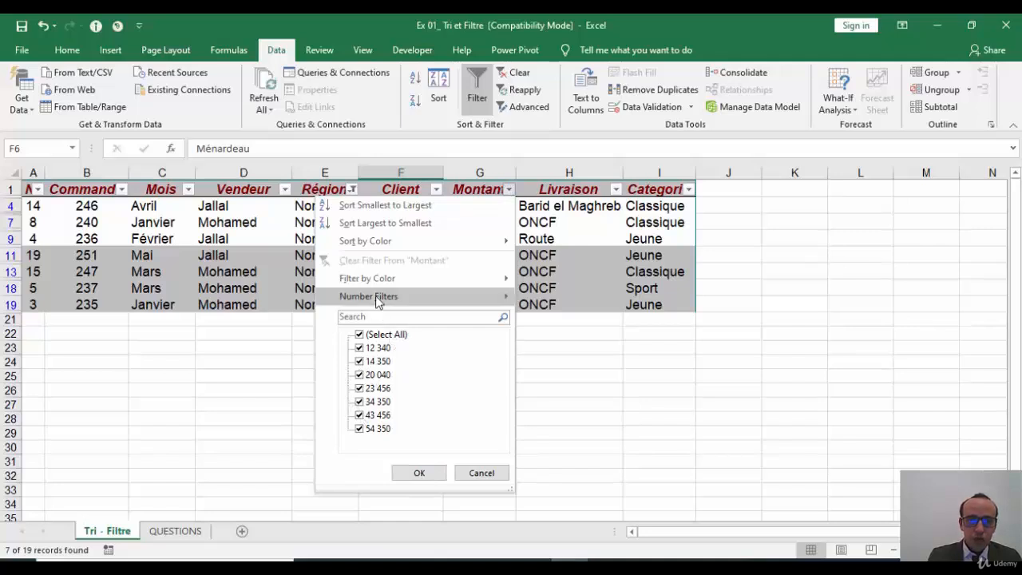
mouse_move(376, 298)
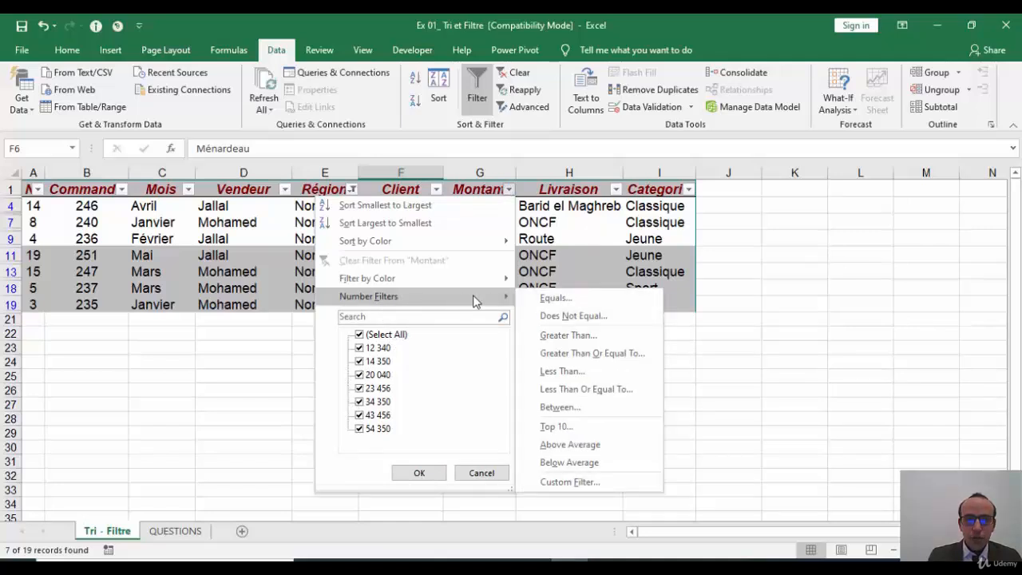
left_click(560, 409)
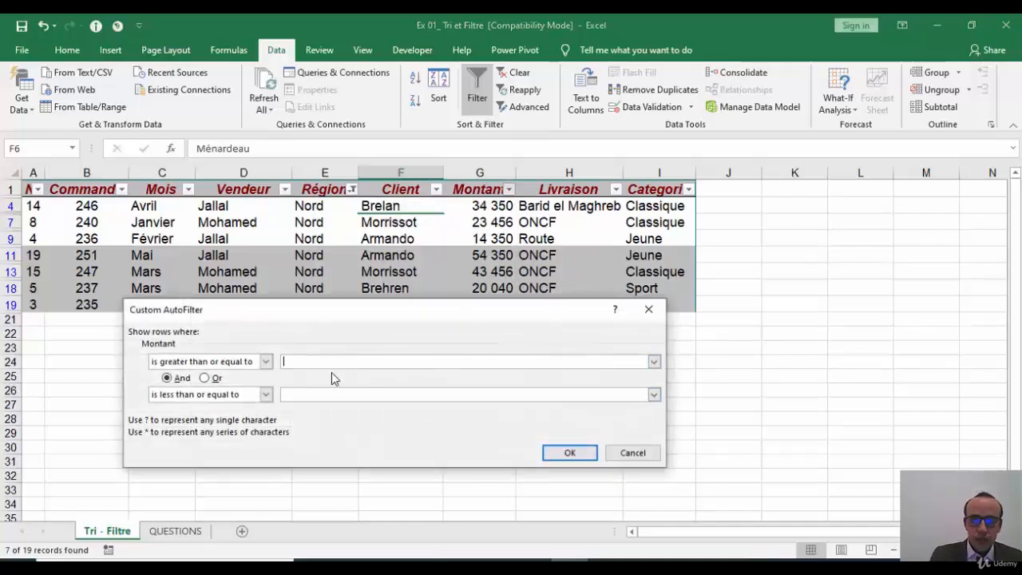
type("30000")
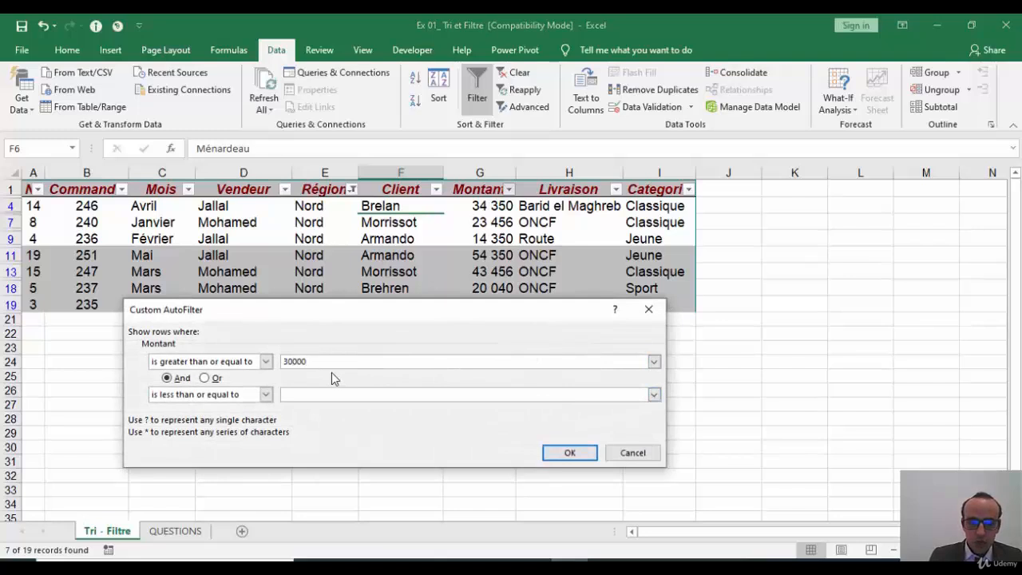
key("BackSpace")
key("BackSpace")
key("BackSpace")
key("BackSpace")
key("BackSpace")
key("BackSpace")
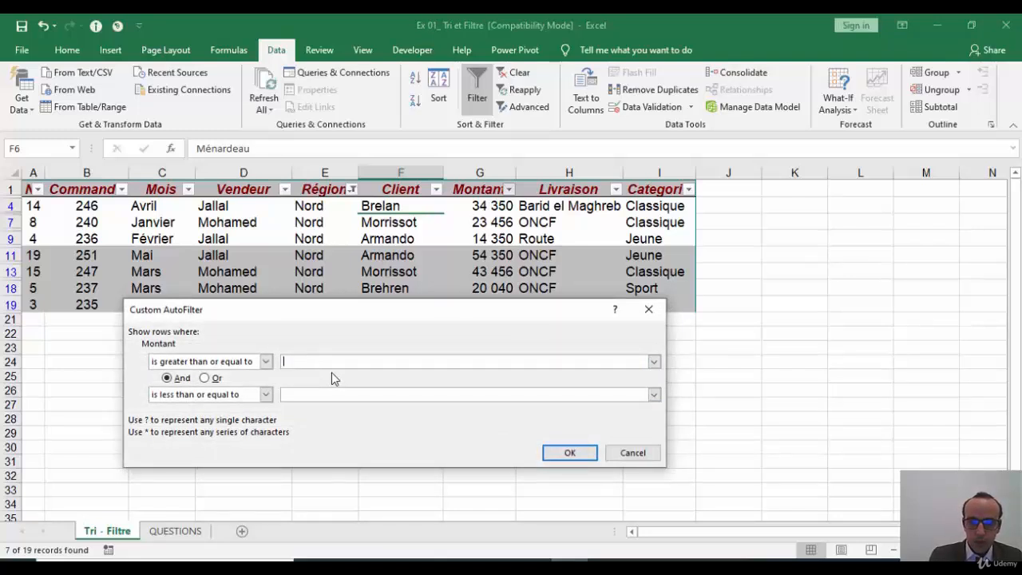
type("30000")
key("Tab")
key("Tab")
key("Tab")
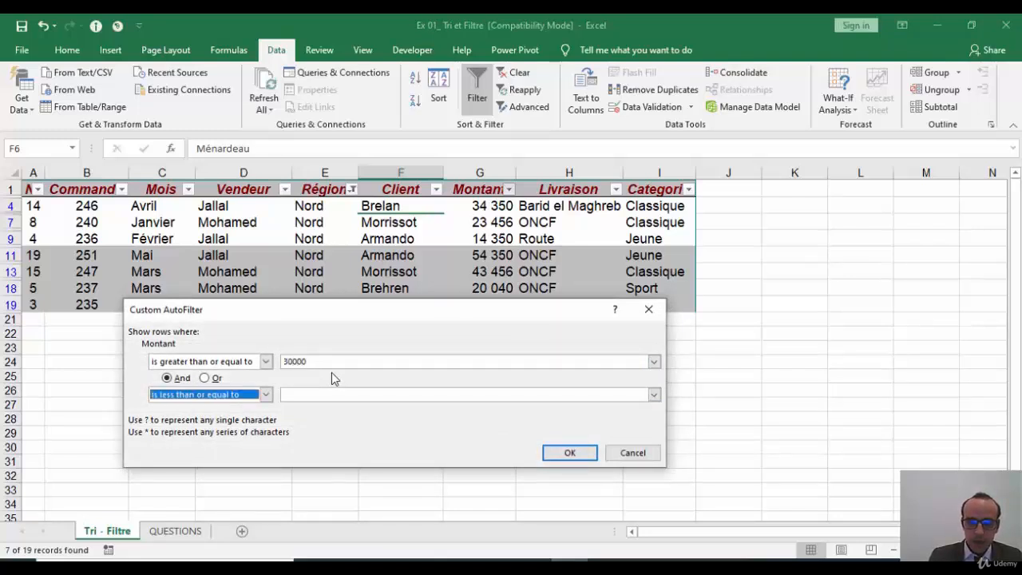
type("50000")
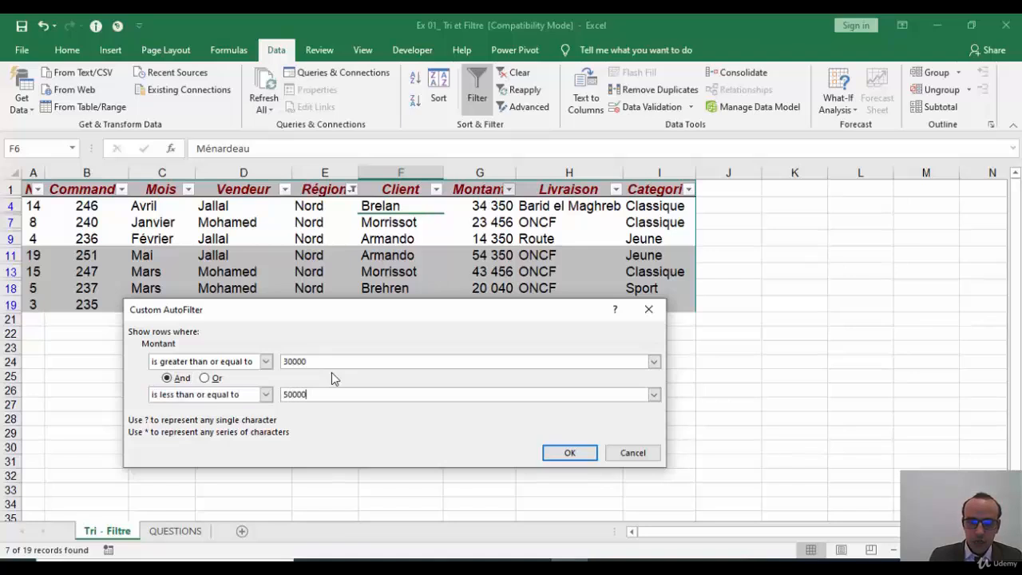
key("Return")
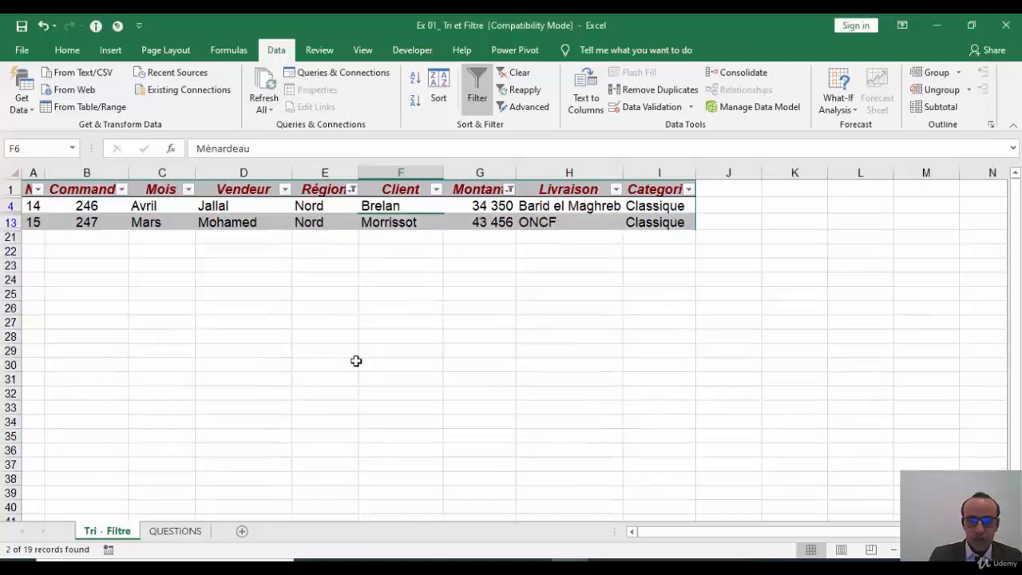
Step: Check the Région and Montant values in the filtered rows
left_click(278, 235)
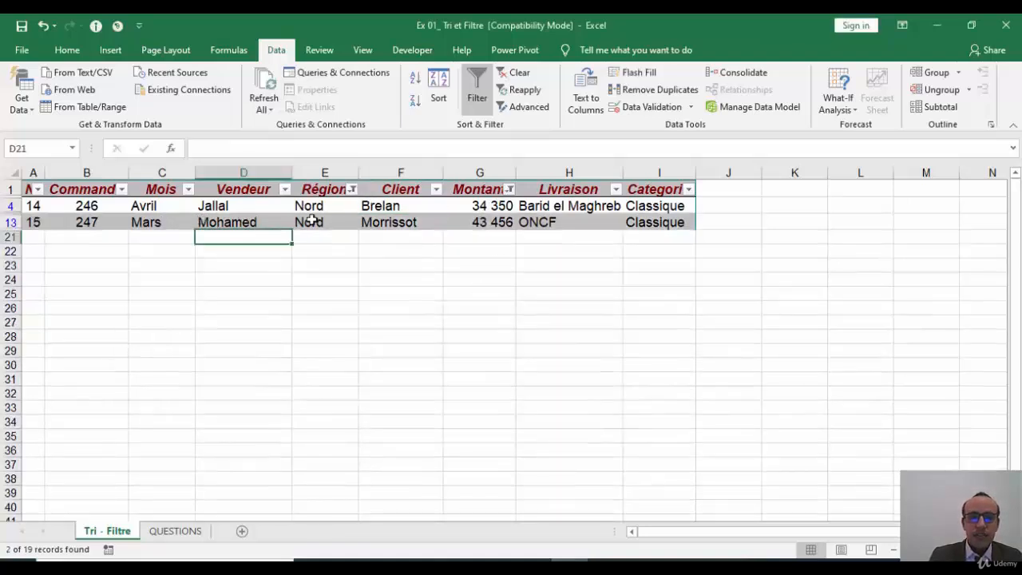
left_click_drag(316, 207, 320, 224)
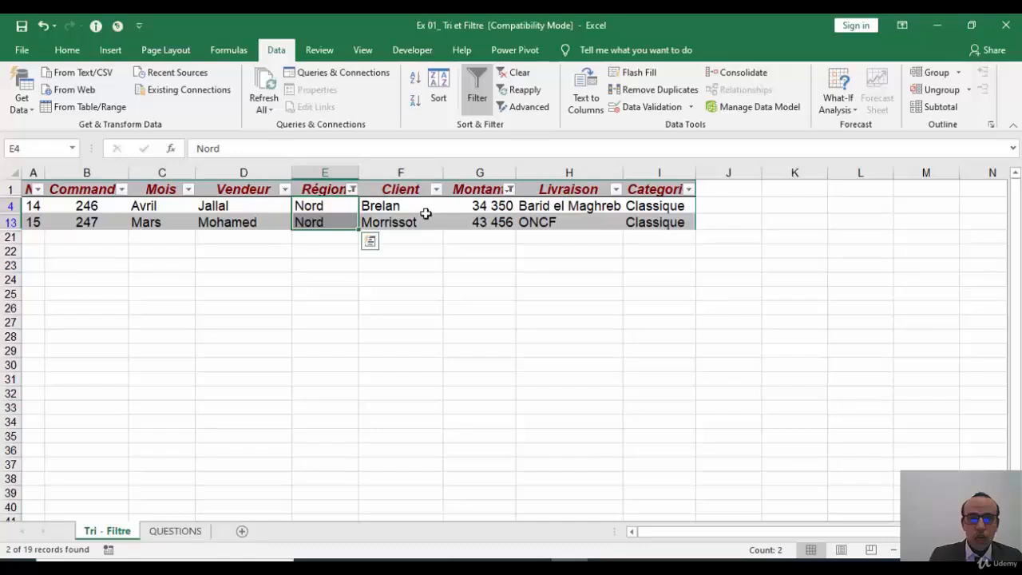
left_click_drag(472, 206, 474, 222)
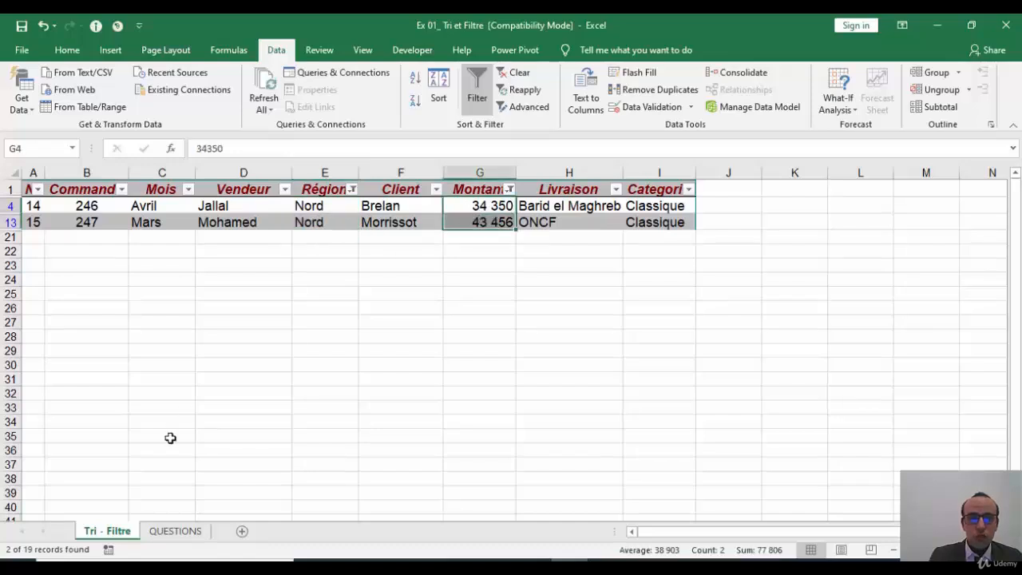
Step: Read tasks 11 and 12 on the QUESTIONS sheet
left_click(176, 531)
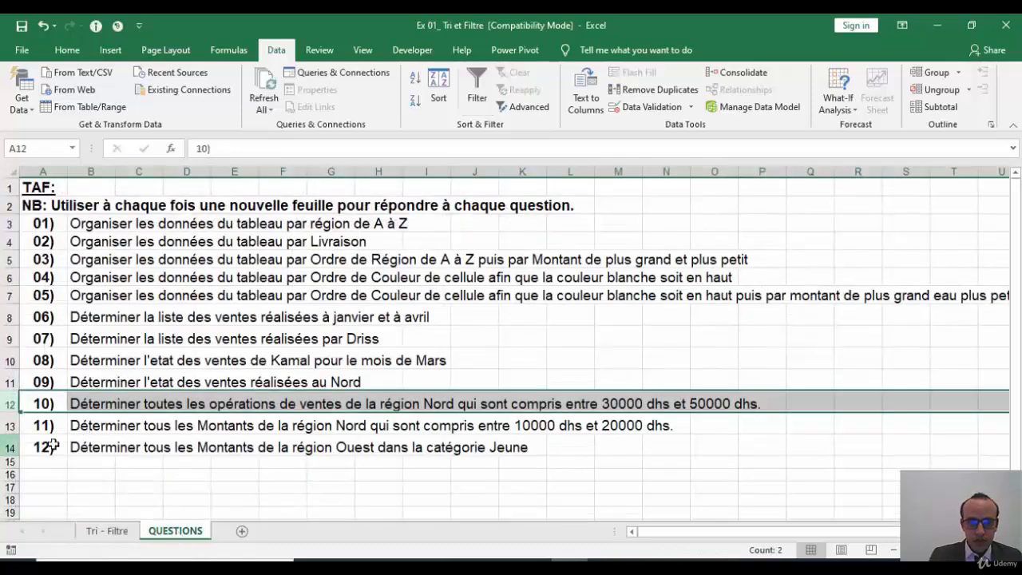
left_click(9, 426)
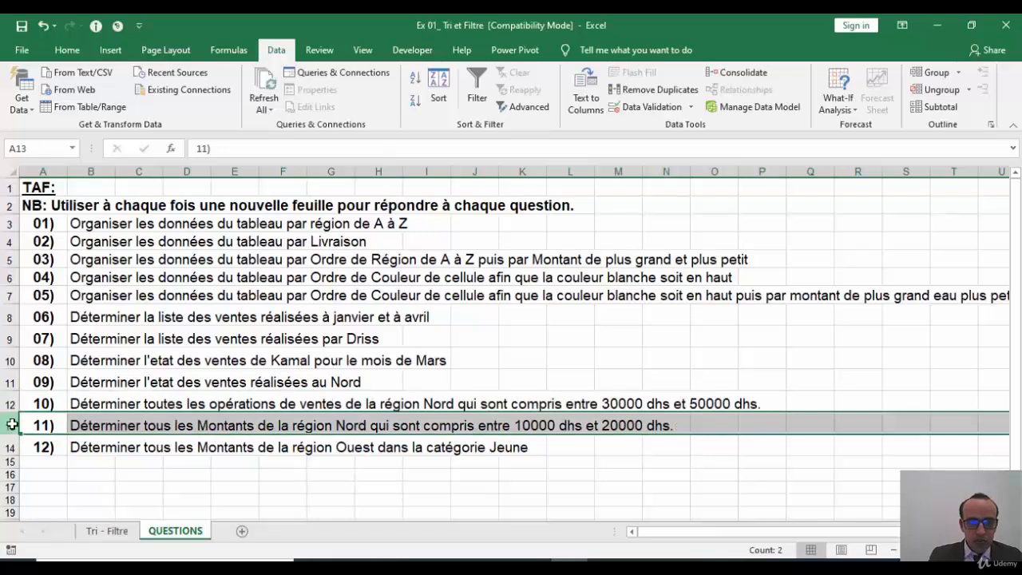
left_click(9, 448)
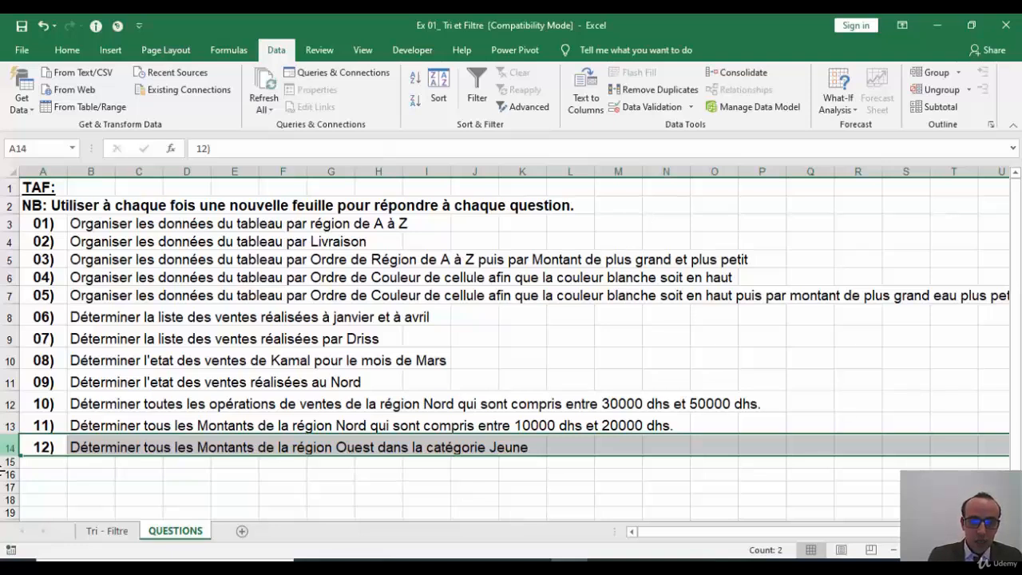
Step: Show all regions again in the Région column filter on the Tri - Filtre sheet
left_click(107, 539)
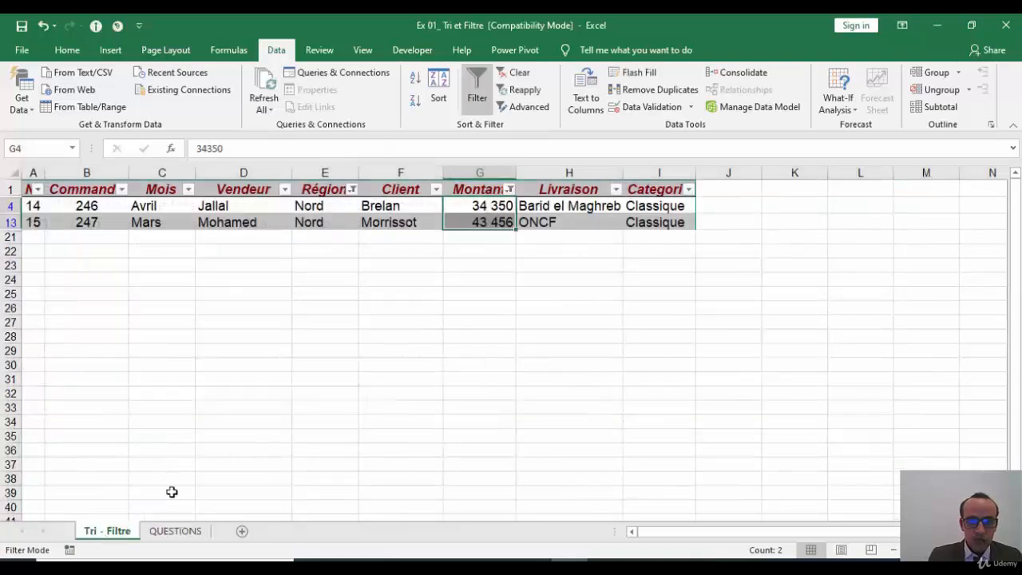
left_click(331, 204)
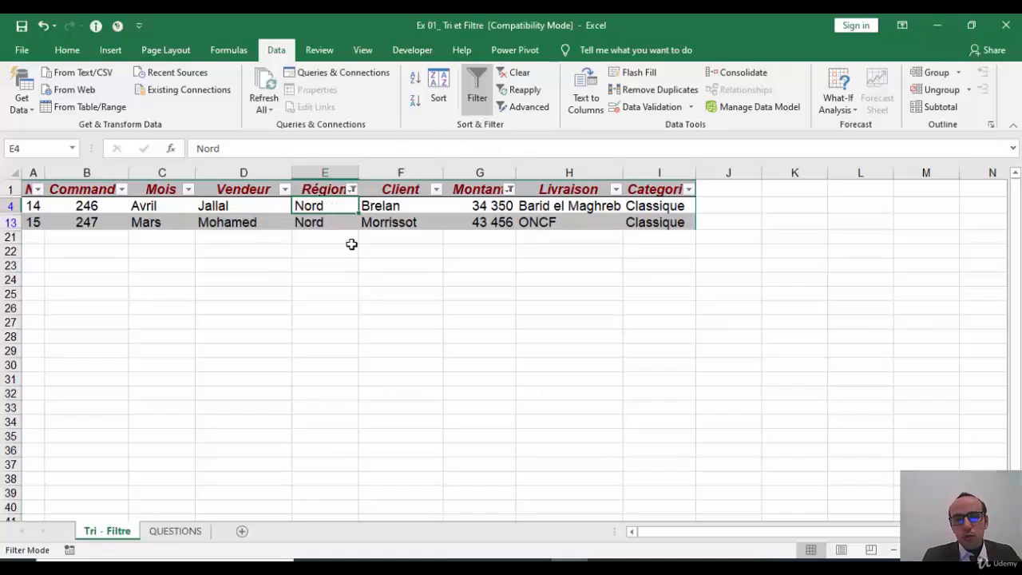
left_click(351, 190)
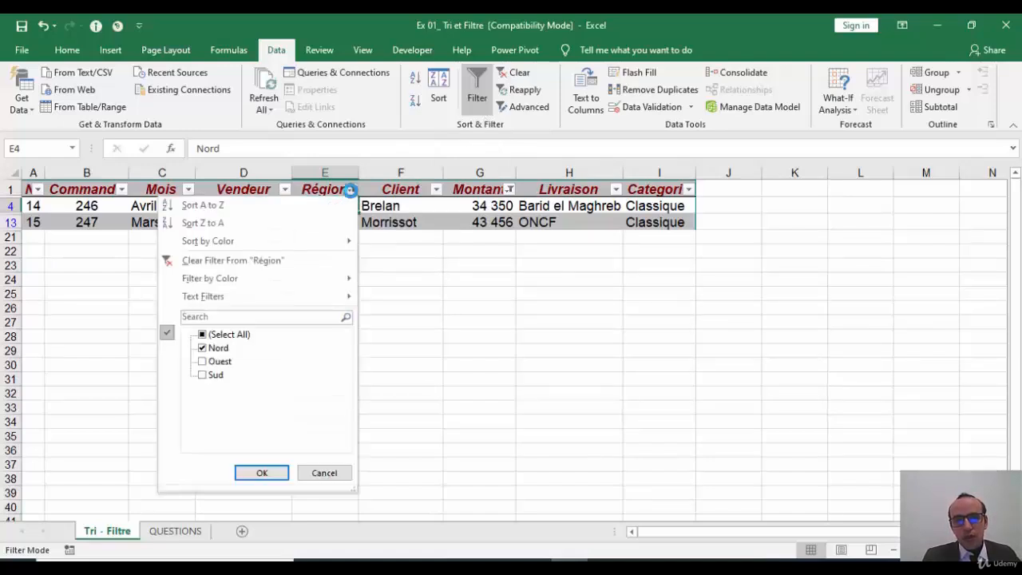
left_click(228, 335)
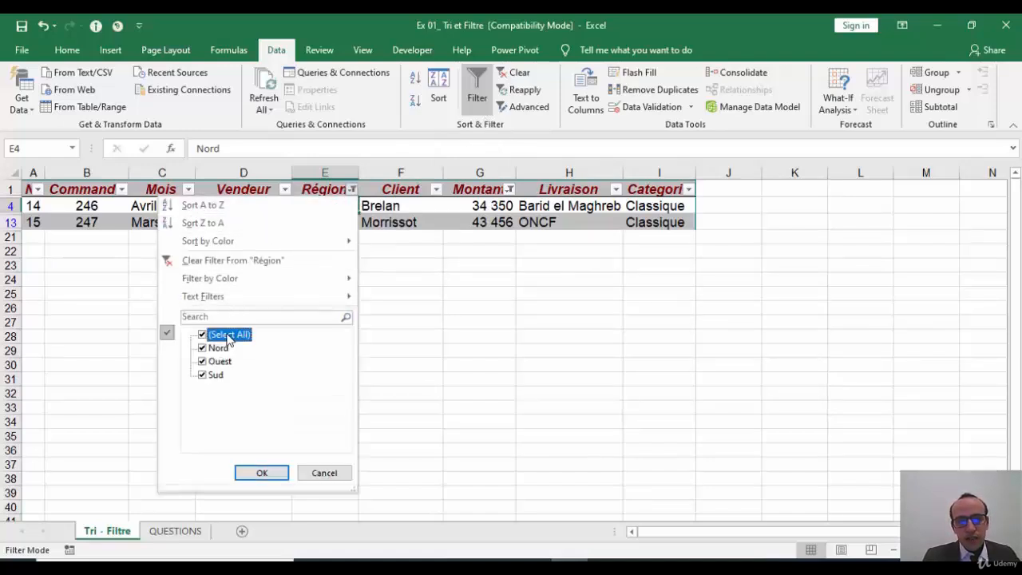
left_click(261, 473)
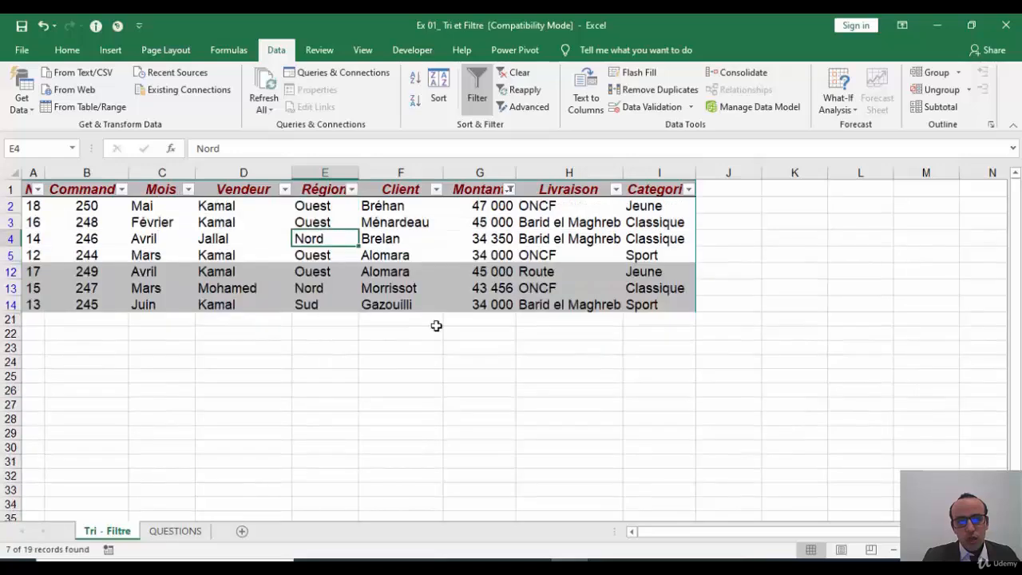
Step: Clear the remaining Montant filter by turning the table's filtering off and on again
left_click(509, 190)
left_click(500, 158)
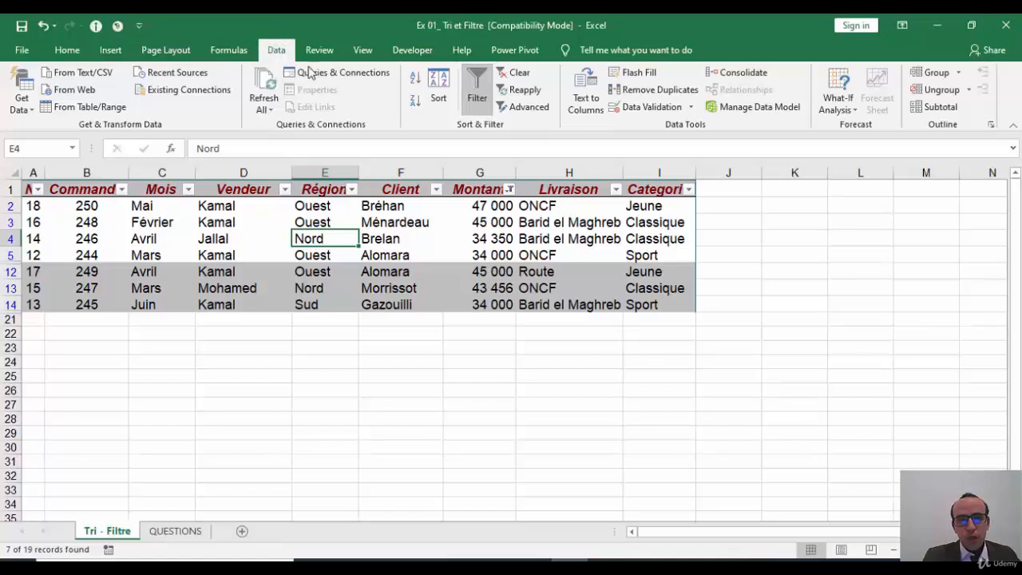
left_click(477, 92)
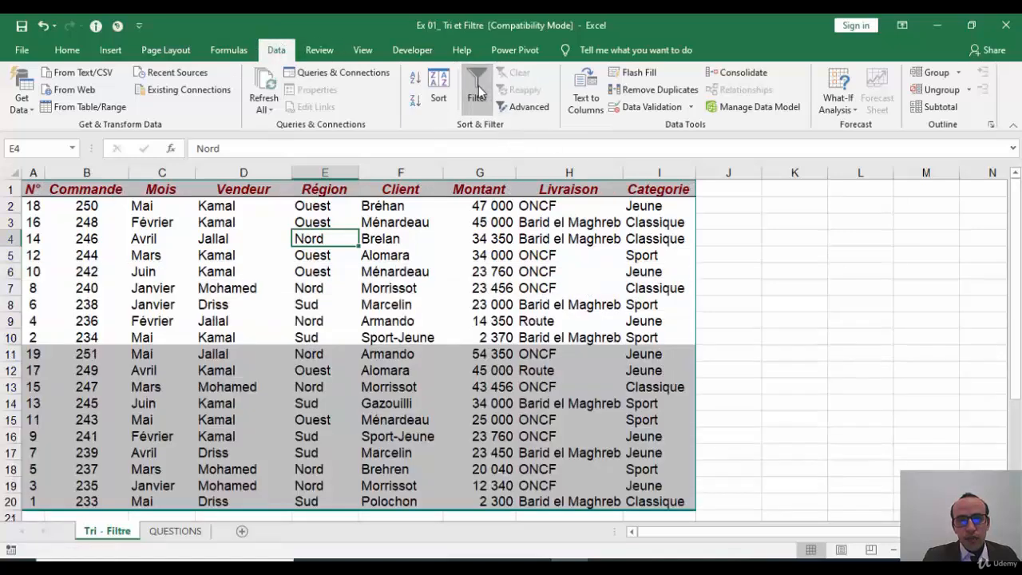
left_click(478, 91)
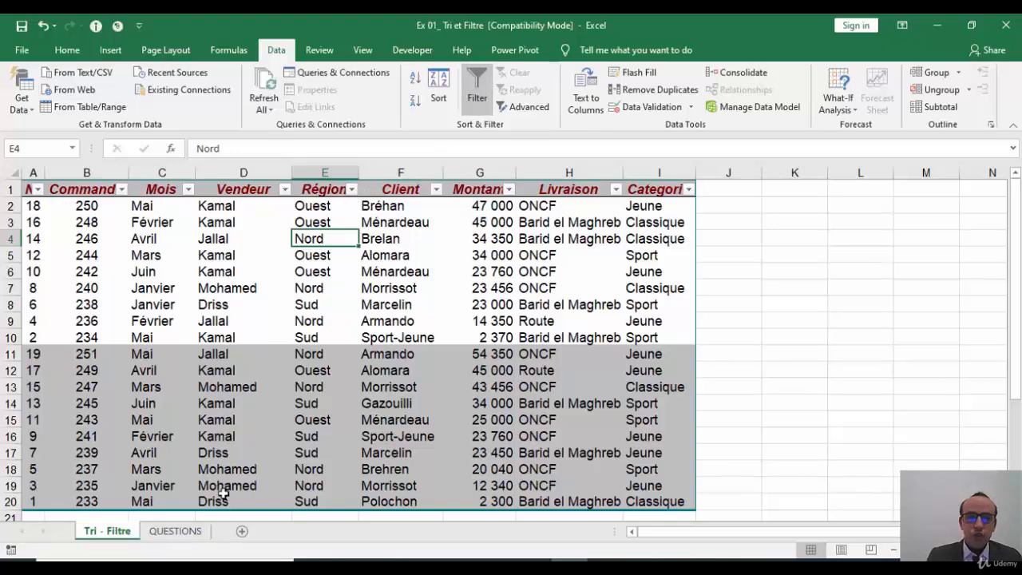
Step: Reread task 12 on the QUESTIONS sheet and filter the Categorie column on the Tri - Filtre sheet to show only Jeune
left_click(177, 536)
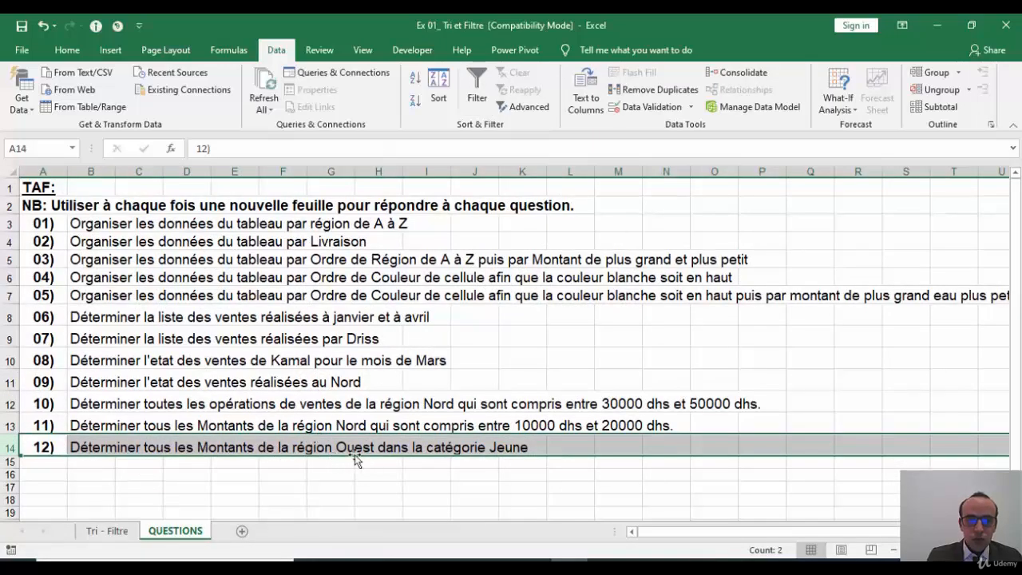
left_click(120, 531)
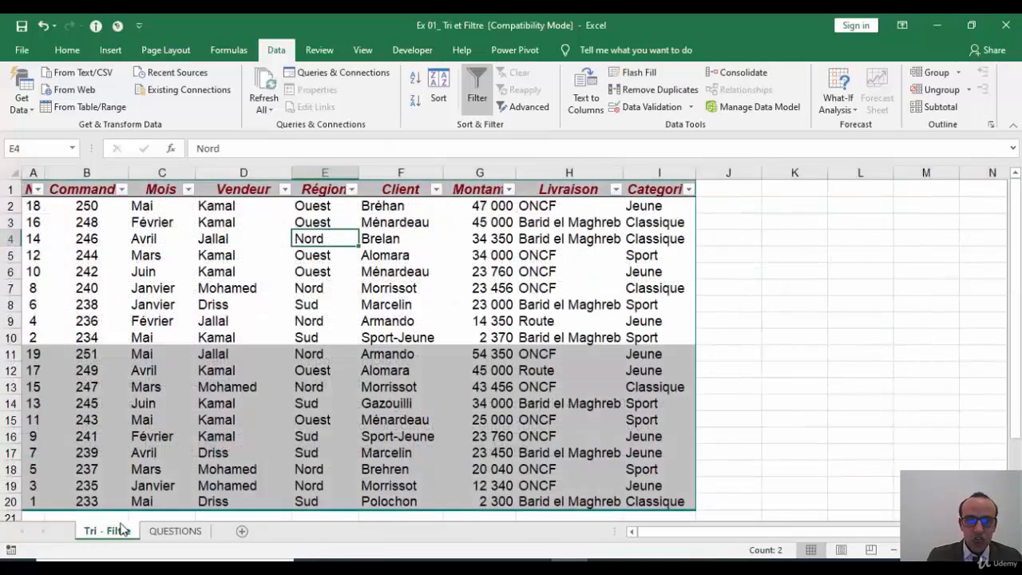
left_click(689, 190)
left_click(548, 335)
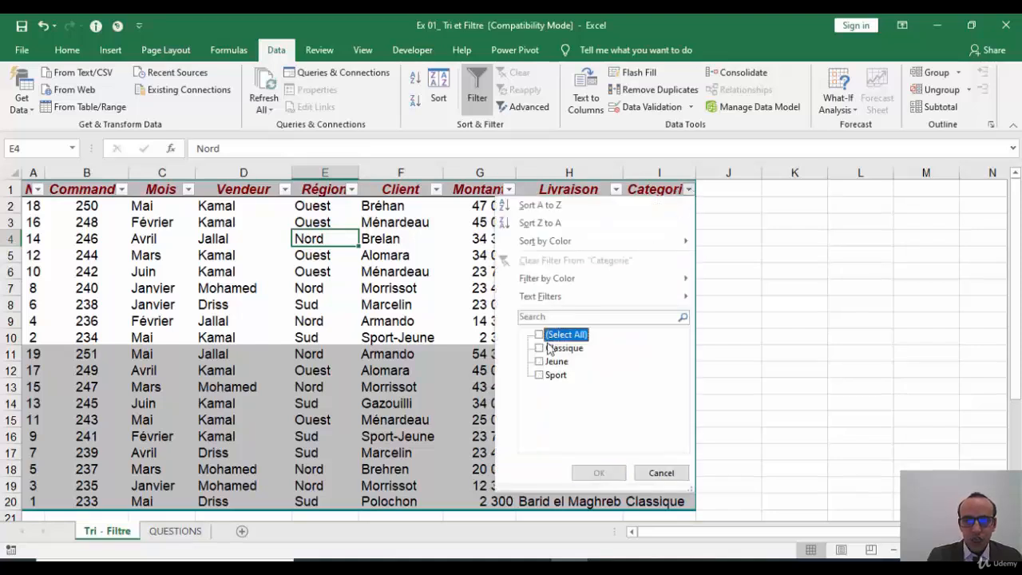
left_click(548, 362)
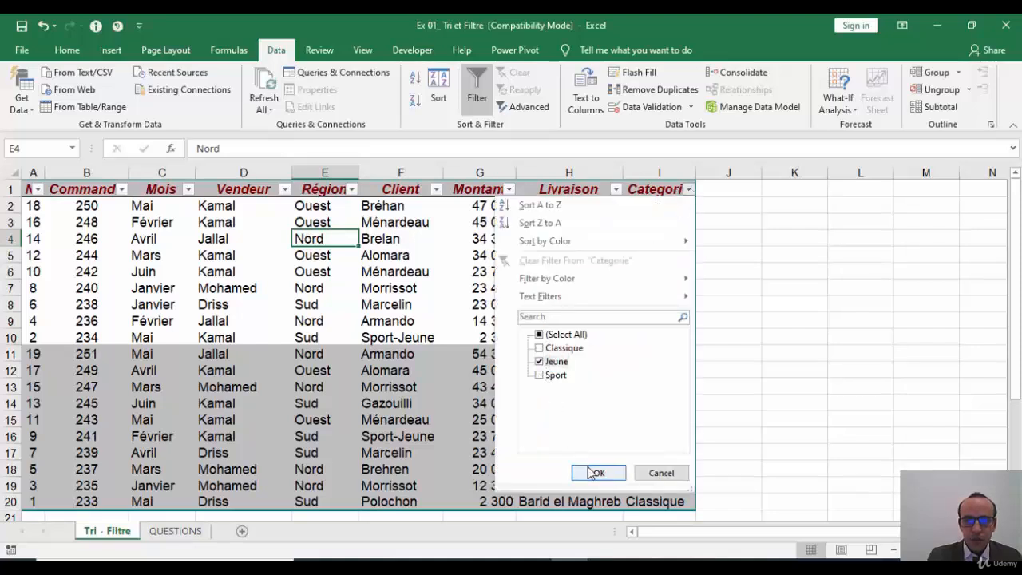
left_click(598, 472)
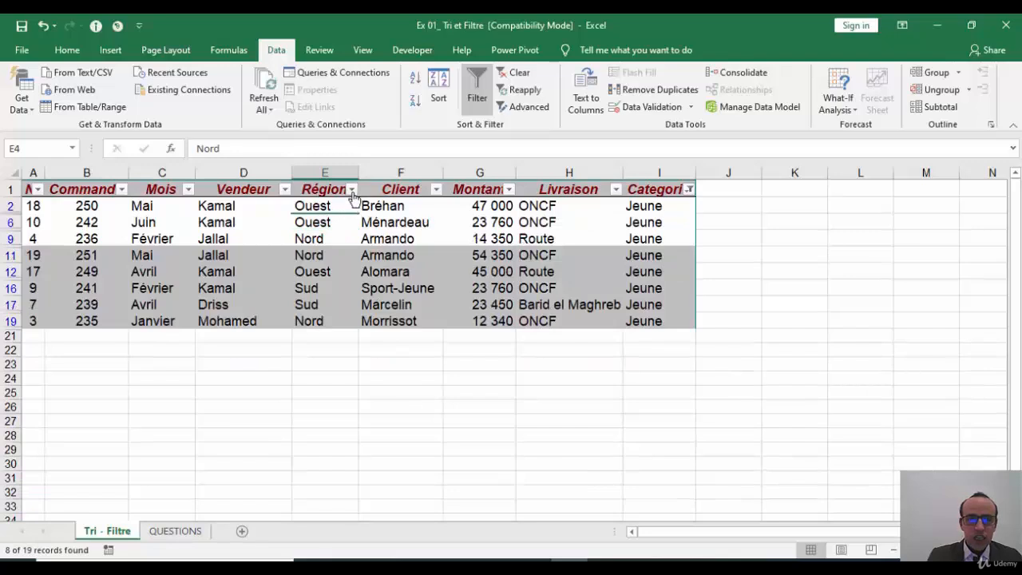
Step: Filter the Région column to show only Ouest
left_click(351, 189)
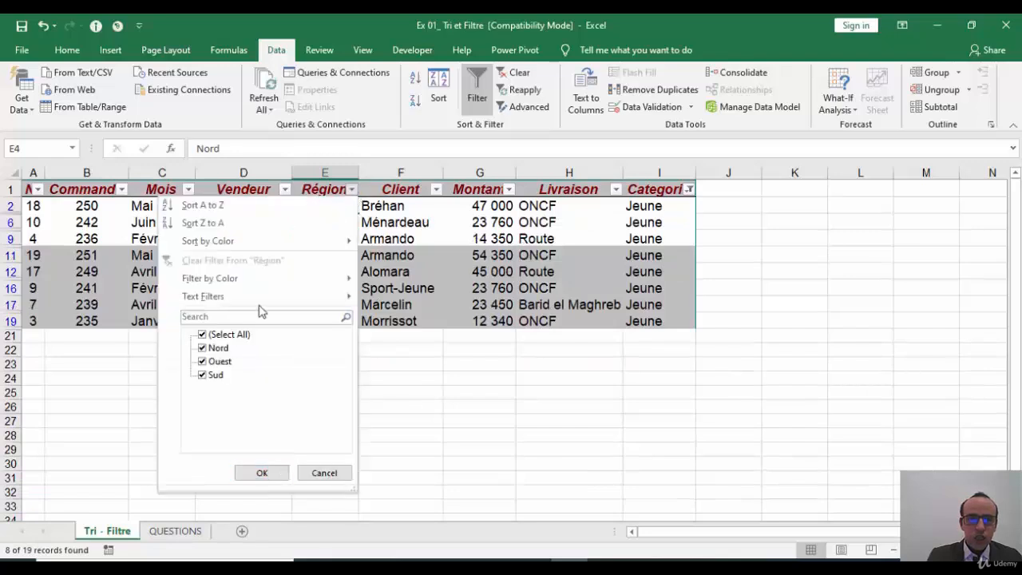
left_click(203, 335)
left_click(204, 361)
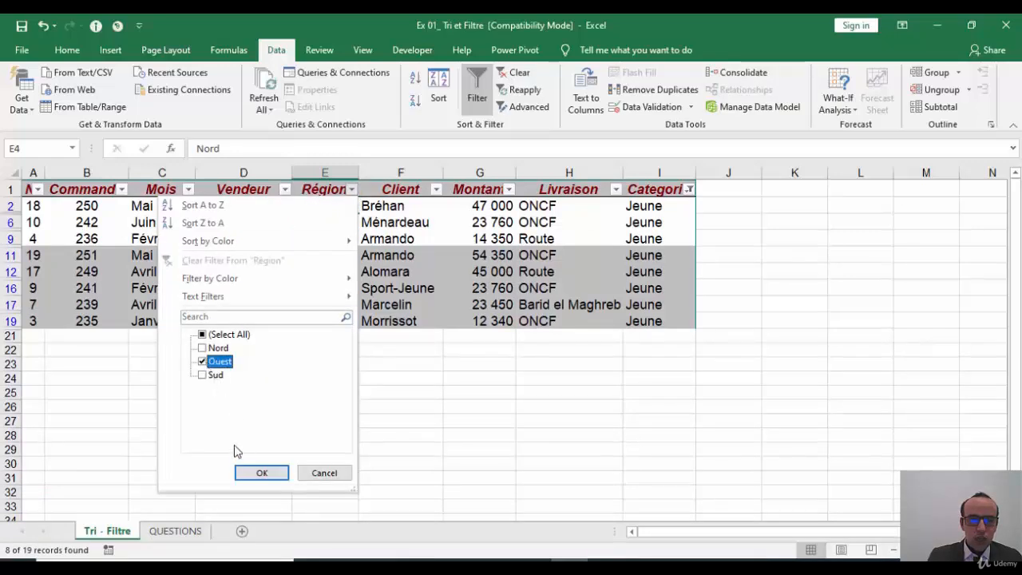
left_click(258, 233)
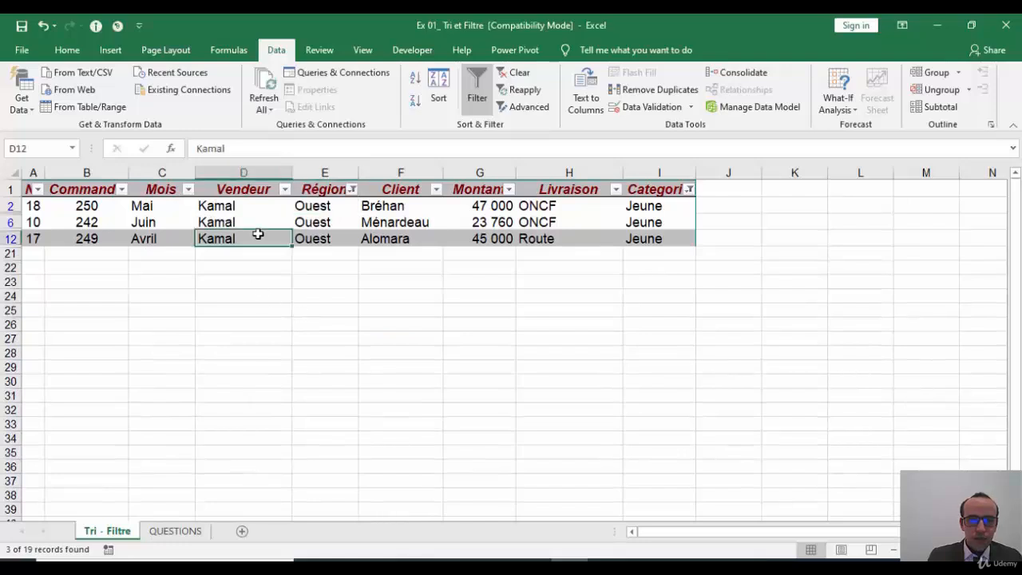